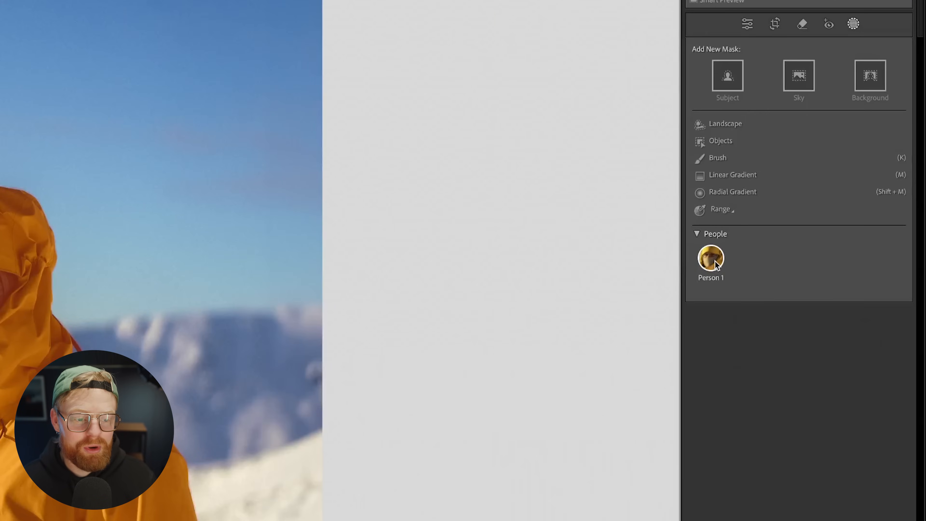
Step: Start a new mask for Person 1 detected in the yellow-jacket portrait
left_click(715, 261)
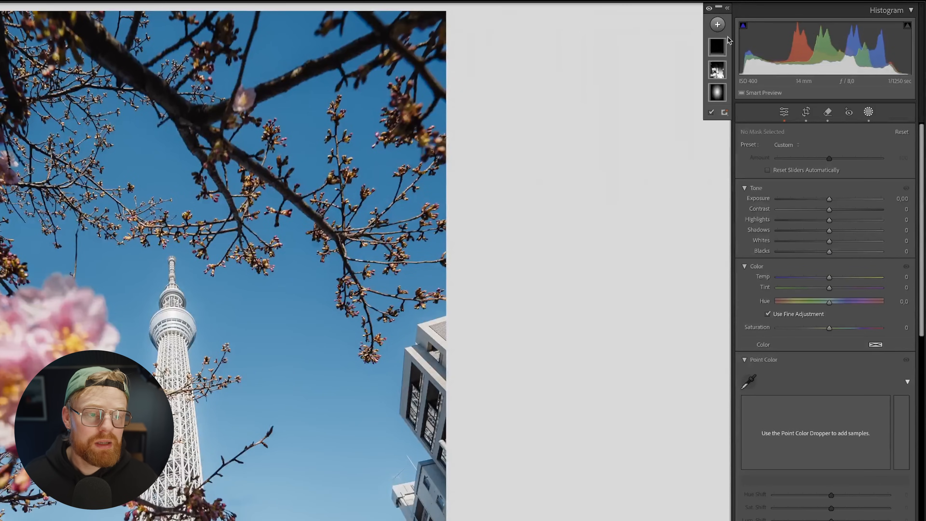
Step: Start a Landscape mask on the Skytree photo and reset its crop to the As Shot aspect
left_click(779, 24)
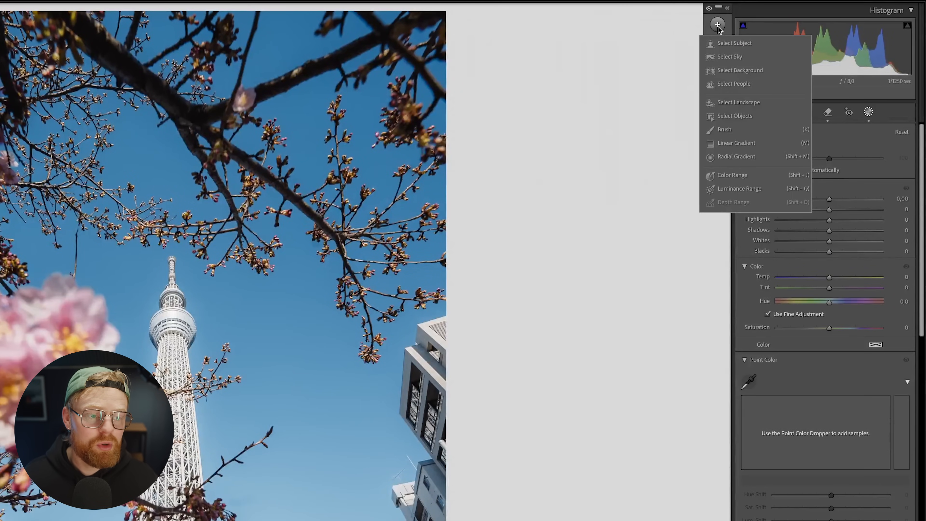
left_click(742, 105)
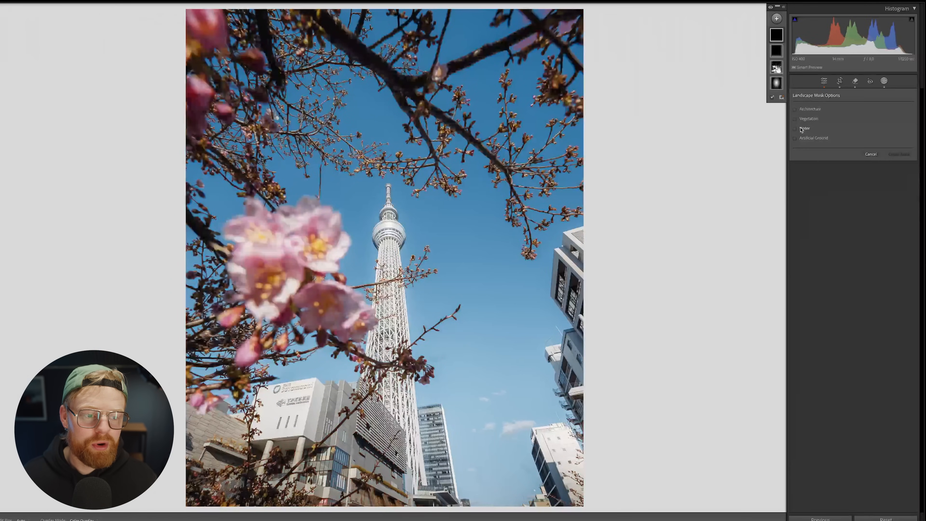
left_click(840, 81)
left_click(893, 107)
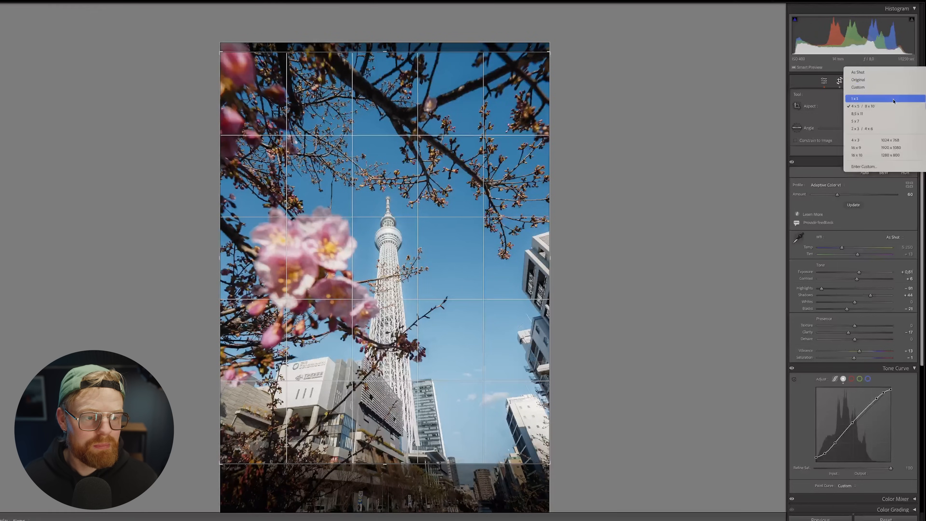
left_click(875, 74)
key("shift+w")
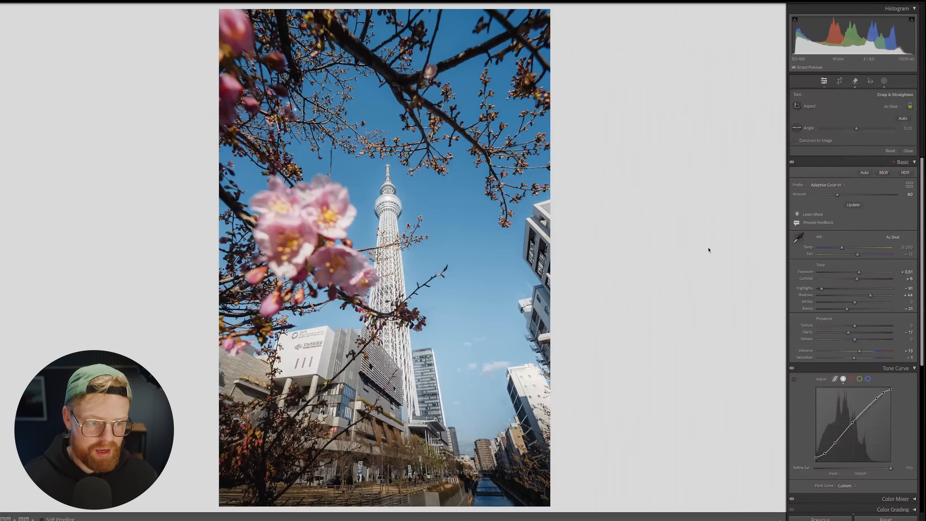
Step: Preview a Landscape mask with Vegetation selected on the Skytree photo
left_click(776, 19)
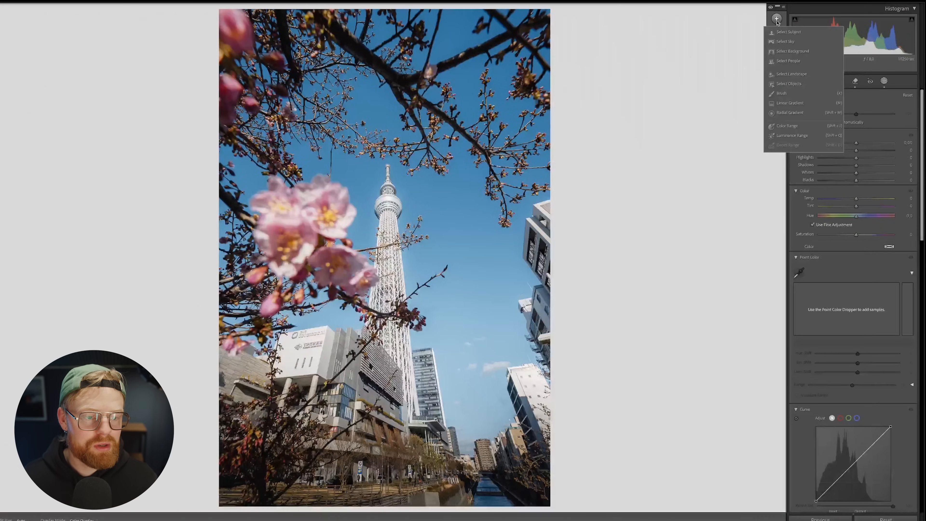
left_click(805, 75)
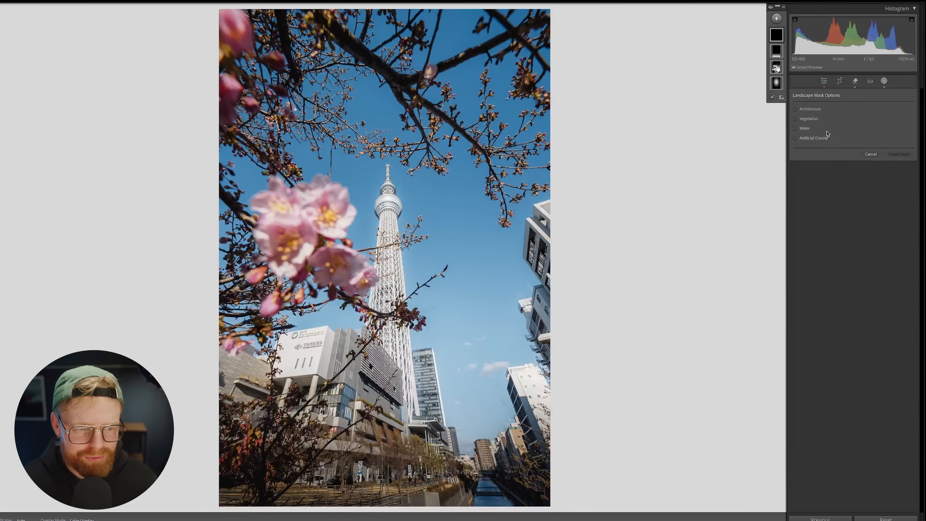
left_click(831, 121)
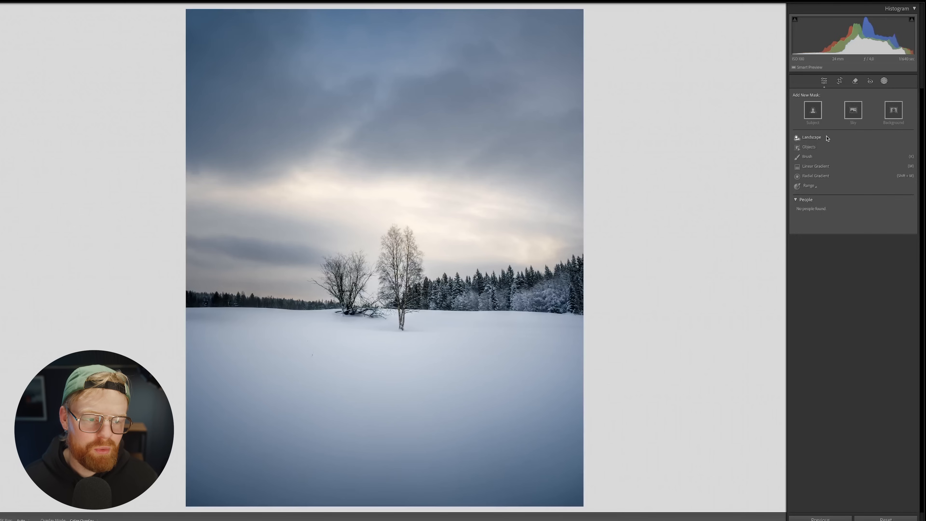
Step: Tick Vegetation, Water and Natural Ground with 'Create 3 separate masks' on, and create the masks
left_click(813, 137)
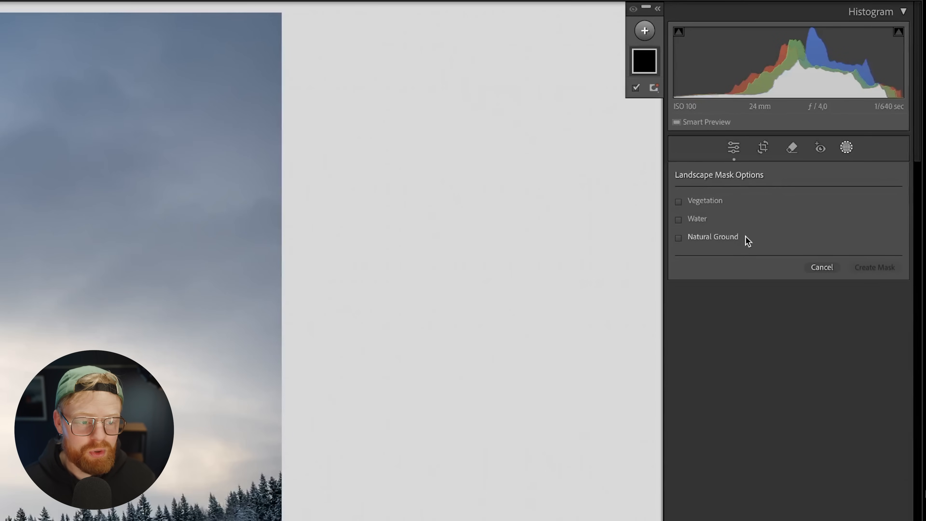
left_click(736, 237)
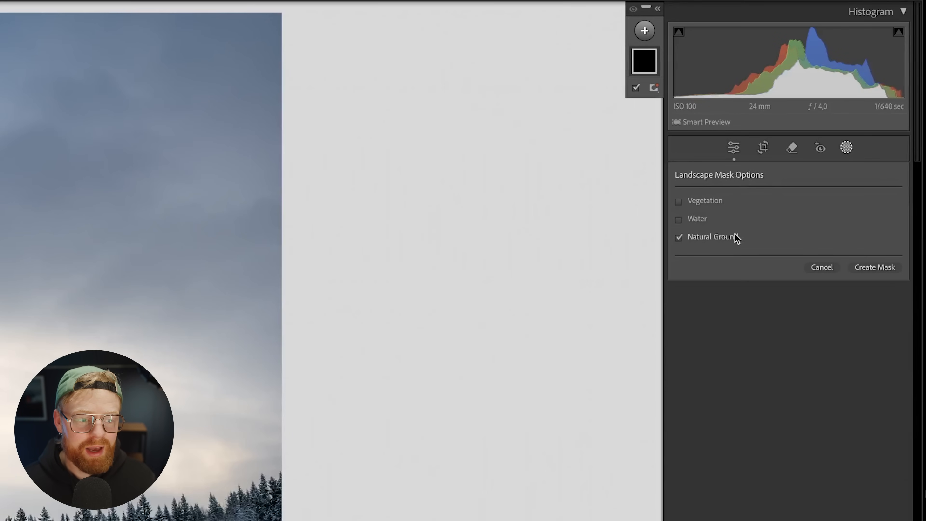
left_click(692, 218)
left_click(695, 219)
left_click(702, 235)
left_click(701, 234)
left_click(684, 219)
left_click(680, 201)
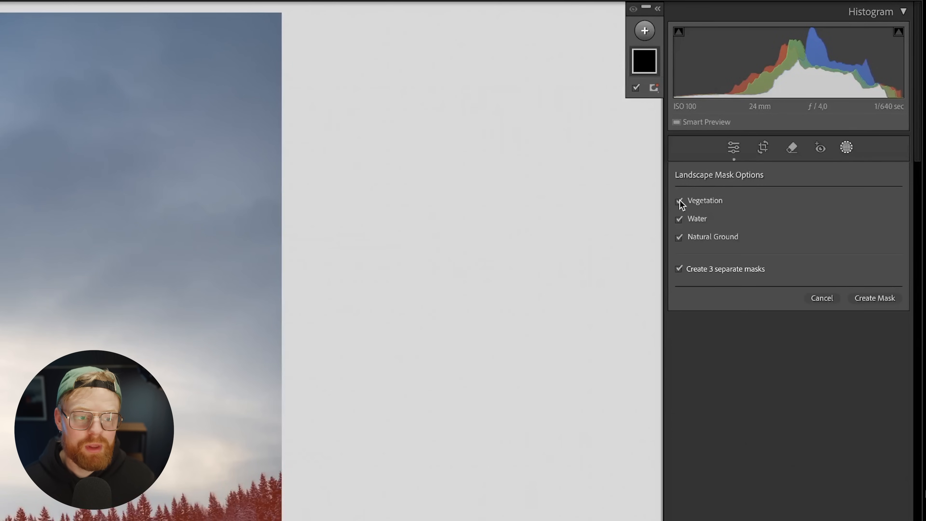
left_click(678, 270)
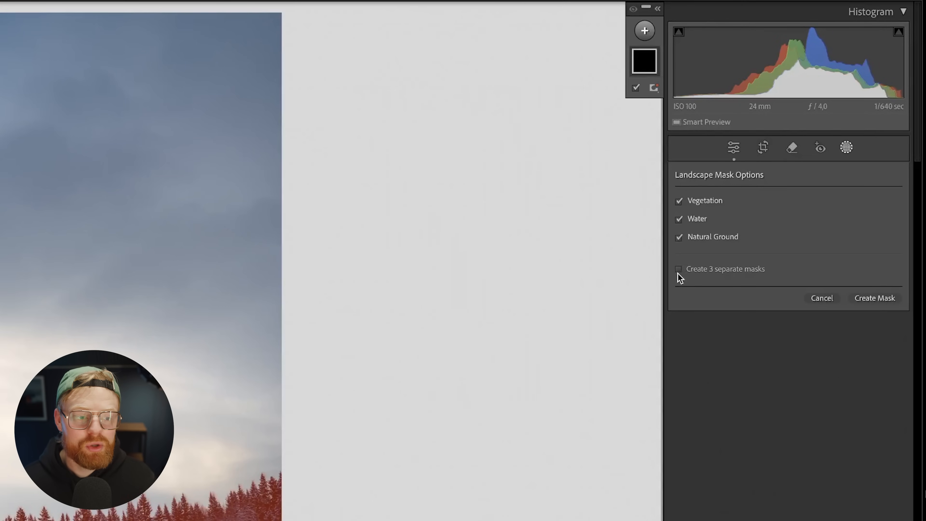
left_click(678, 269)
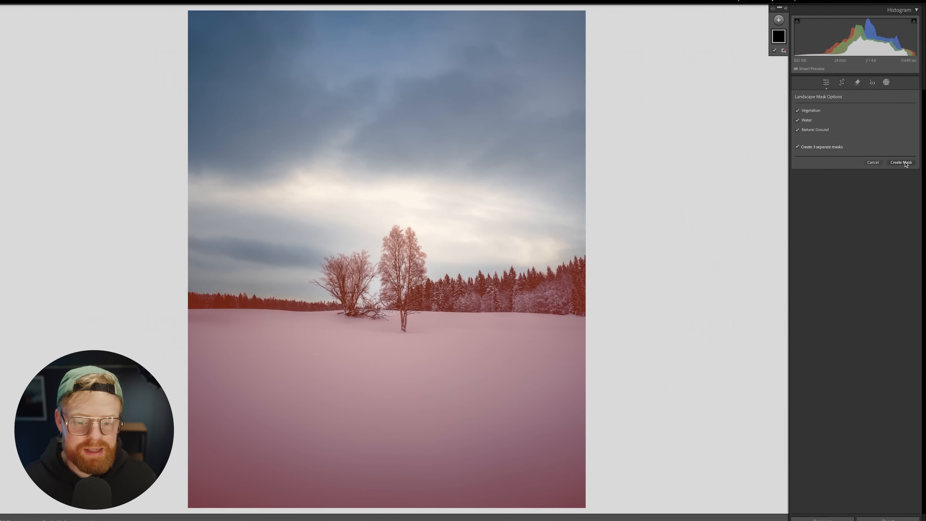
left_click(901, 162)
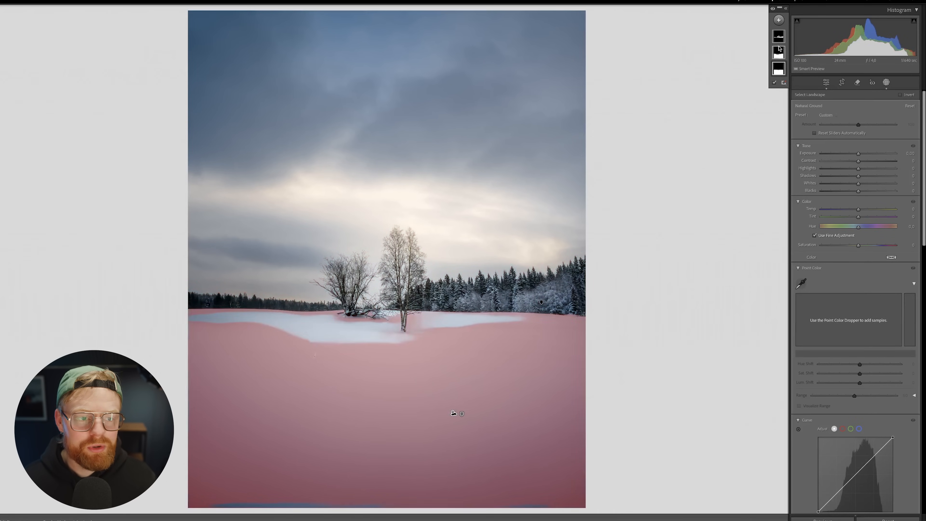
Step: Select the Vegetation mask, zoom in on the trees and set its Exposure to 0.80
left_click(778, 37)
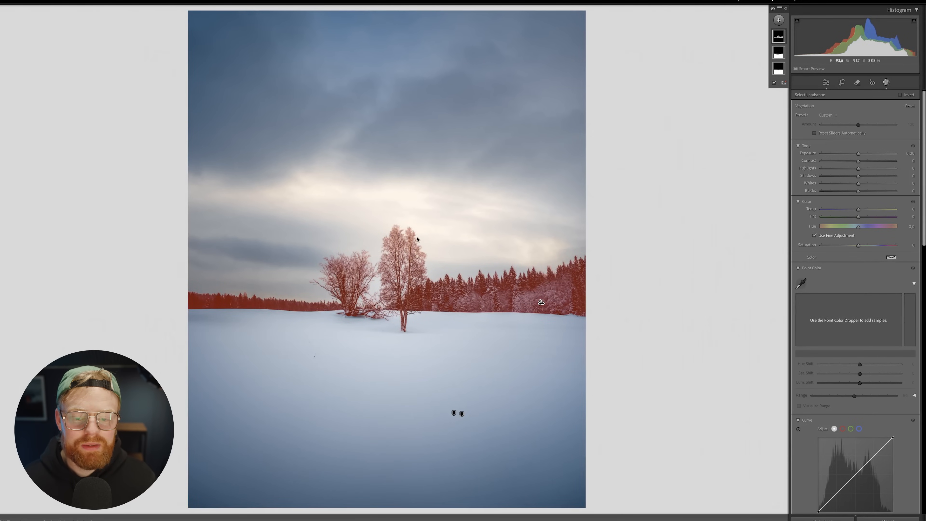
key("super+=")
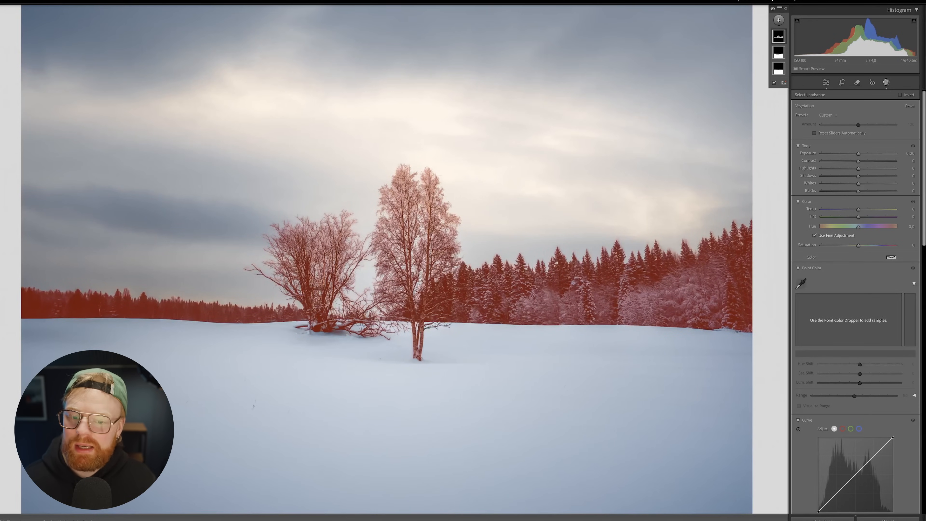
key("super+=")
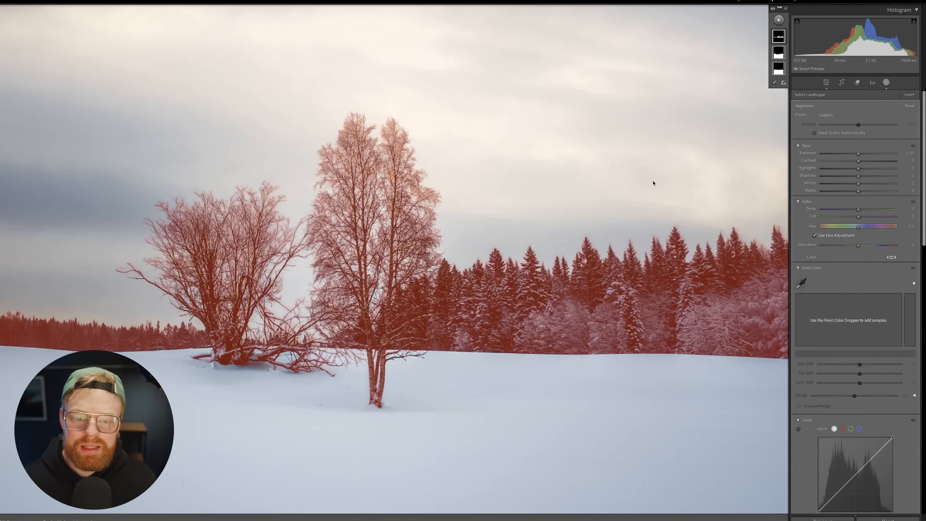
left_click_drag(384, 132, 419, 202)
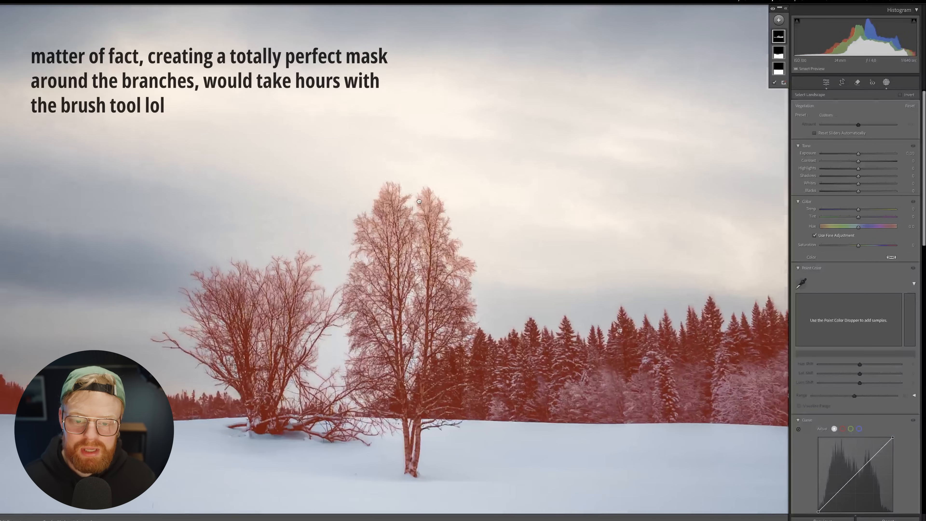
left_click_drag(859, 154, 891, 152)
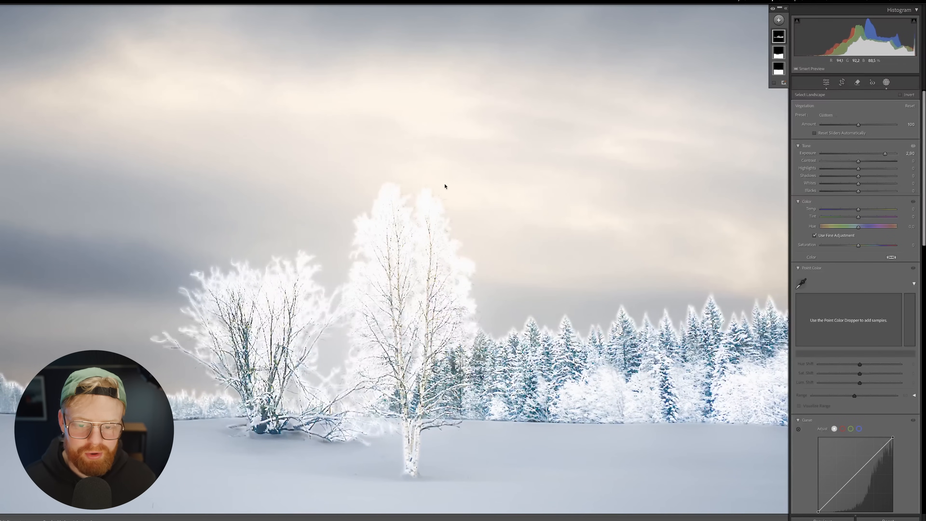
left_click_drag(885, 154, 865, 157)
mouse_move(781, 38)
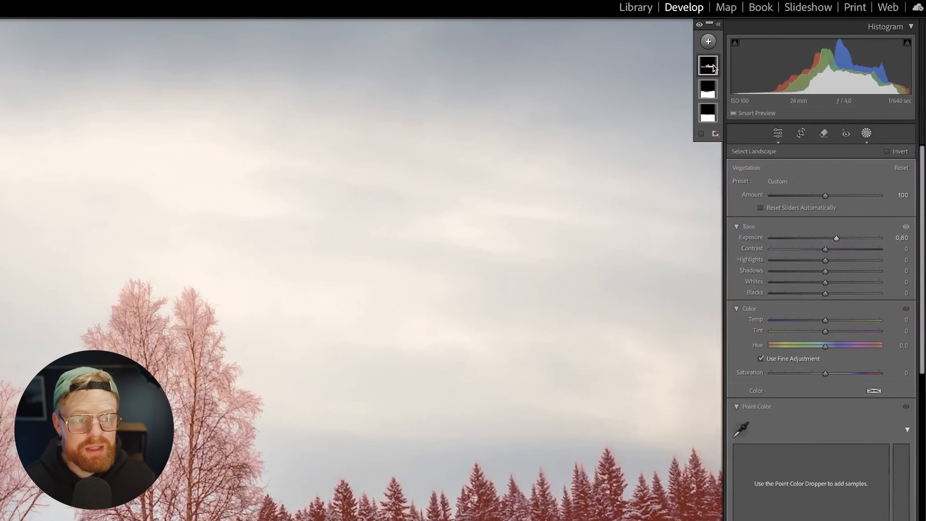
left_click(782, 37)
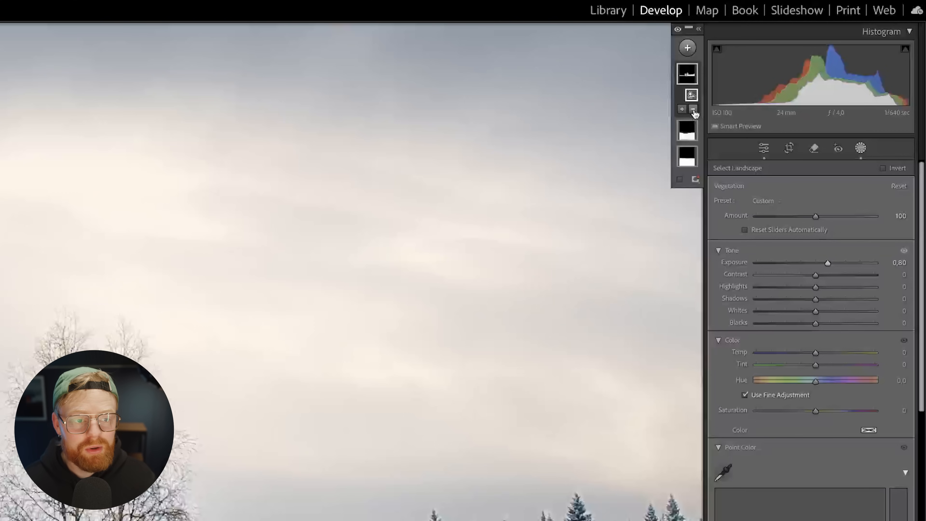
Step: Try subtracting the sky and extra brightening on the Vegetation mask, then undo both
left_click(692, 111)
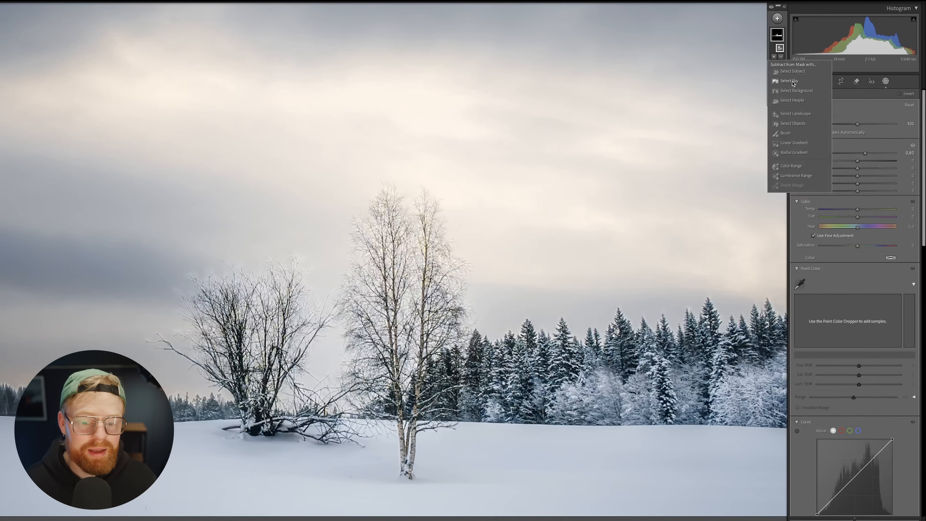
left_click(793, 82)
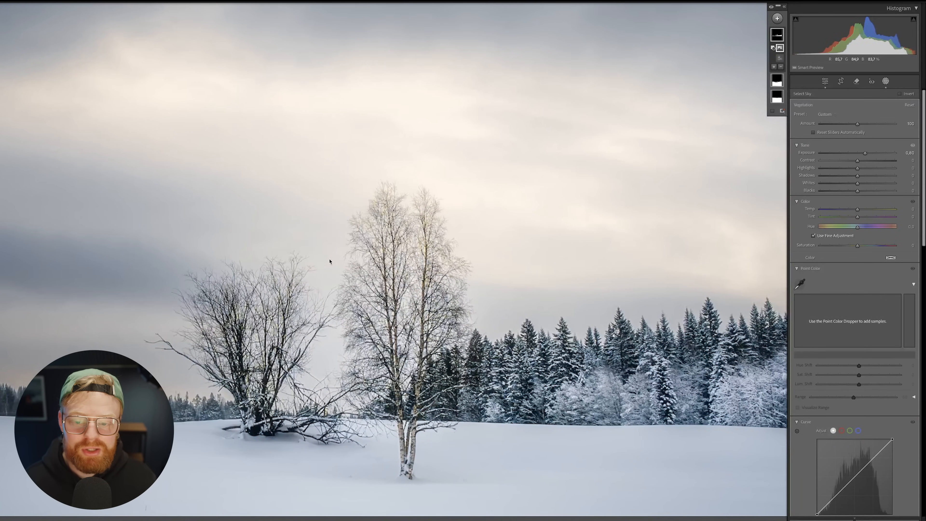
left_click_drag(865, 153, 871, 155)
key("ctrl+z")
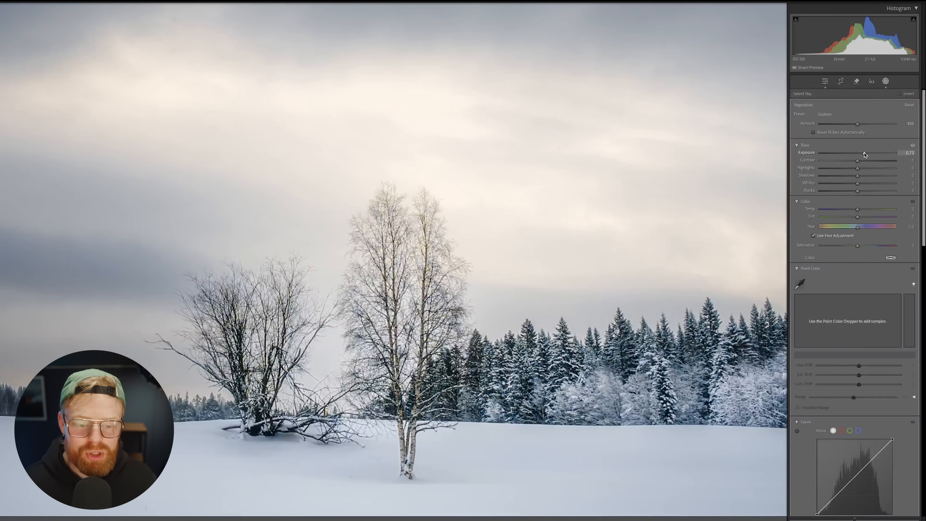
key("ctrl+z")
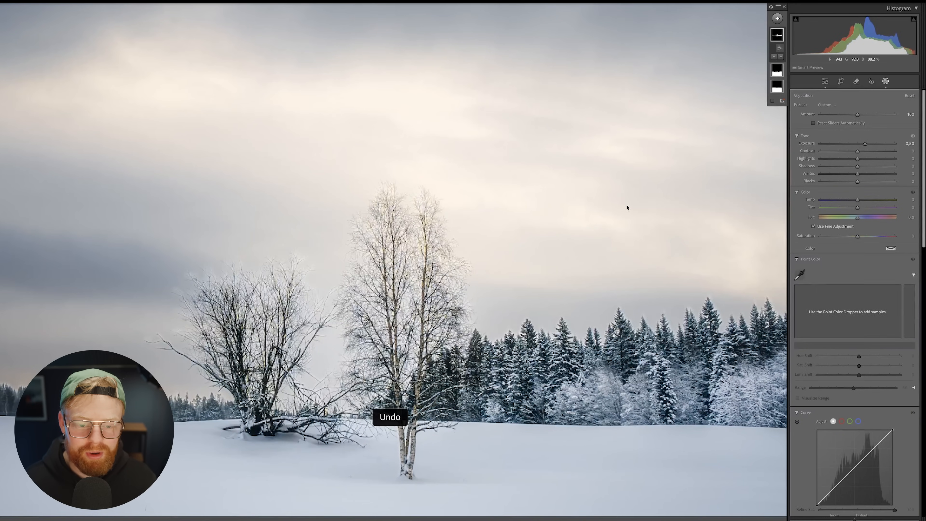
Step: Compare a brighter Vegetation exposure with undo/redo, settling back on 0.80
left_click_drag(865, 144, 873, 144)
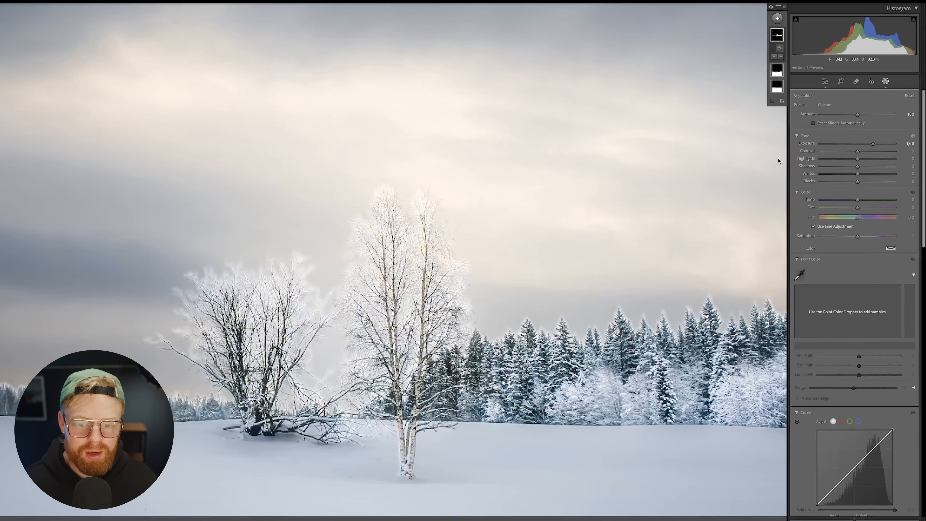
key("ctrl+z")
key("ctrl+y")
key("ctrl+z")
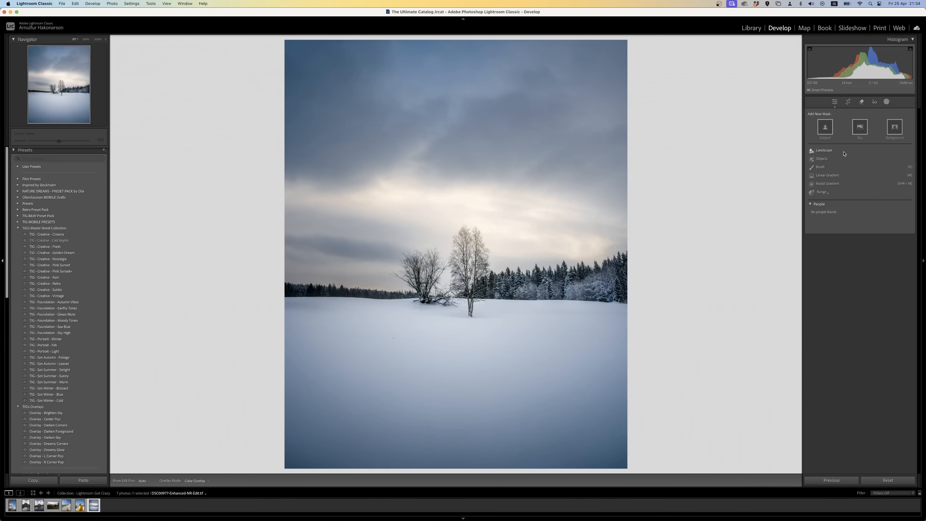
Step: Create a Vegetation-only Landscape mask at 200% zoom and raise its Exposure to about 1.25
left_click(834, 151)
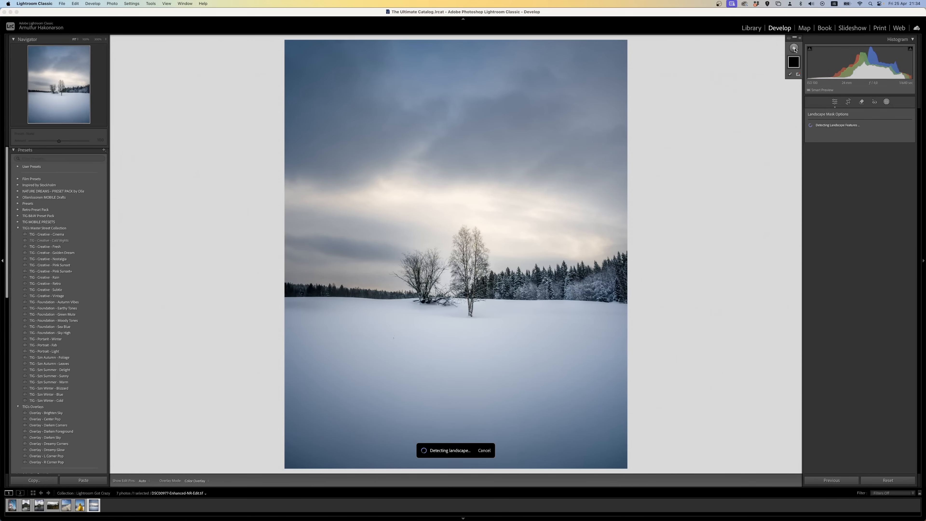
left_click(810, 126)
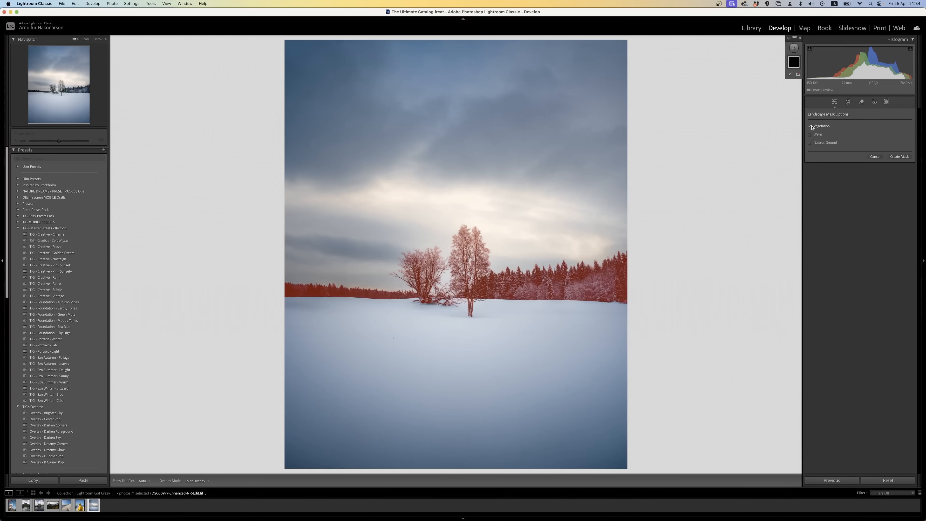
left_click(105, 39)
left_click(103, 89)
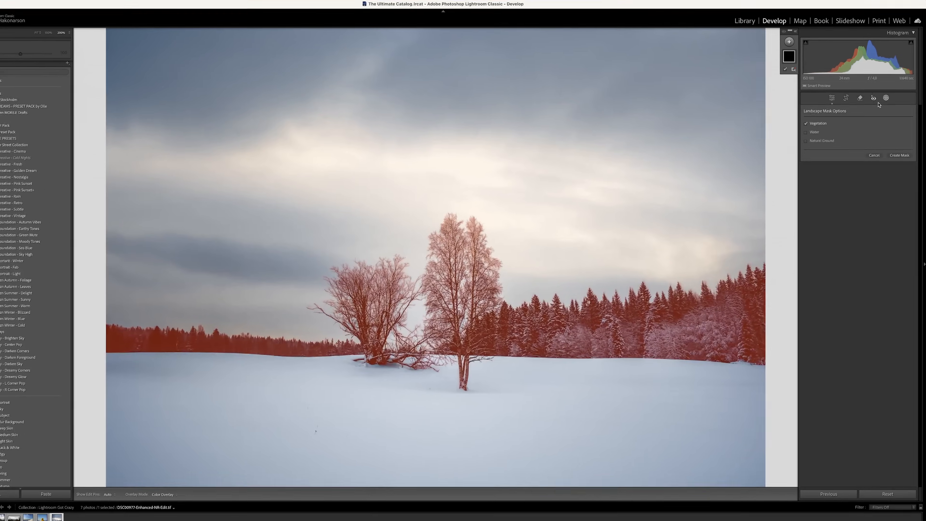
left_click(900, 155)
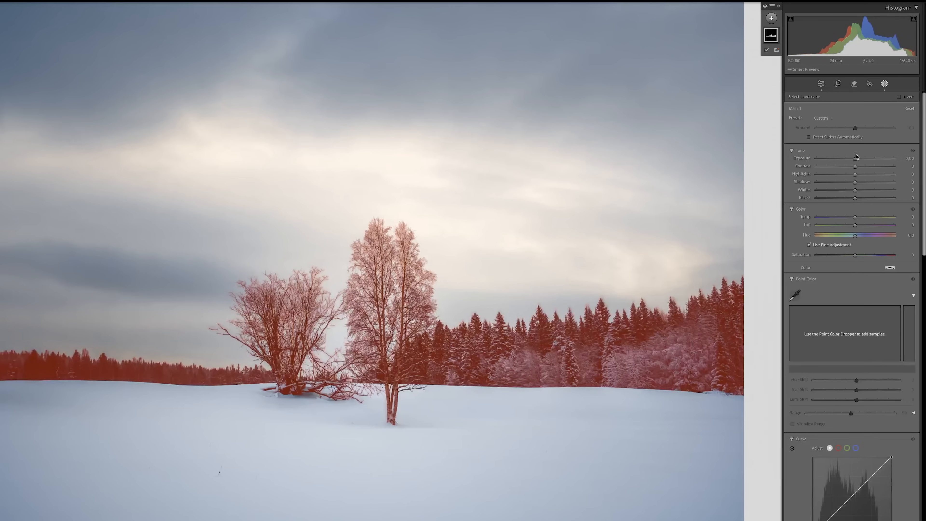
left_click_drag(856, 157, 868, 160)
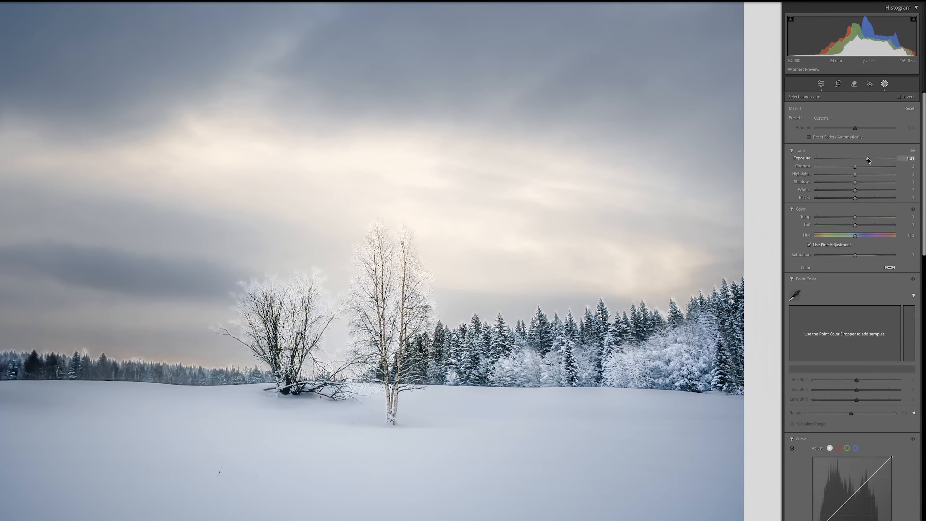
Step: Subtract the sky from the Vegetation mask, compare with undo/redo, and lower Exposure to 0.41
left_click(775, 58)
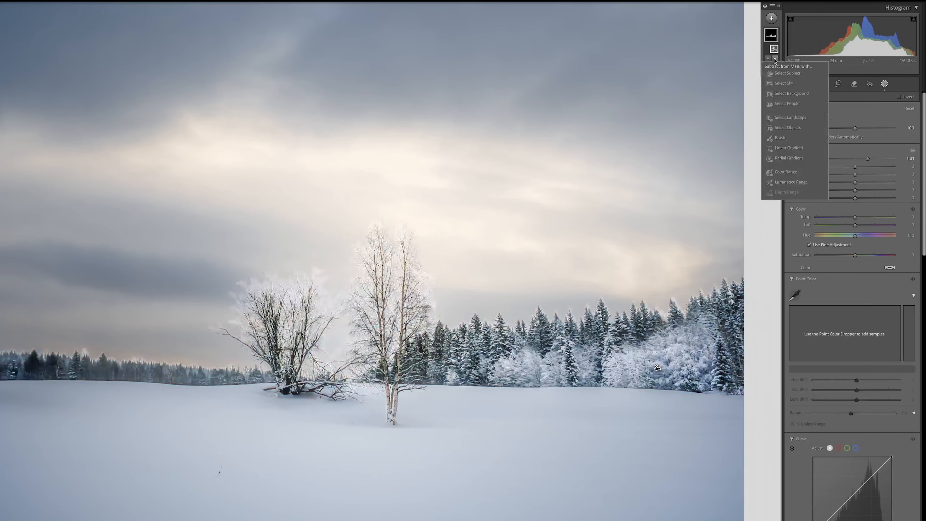
left_click(784, 83)
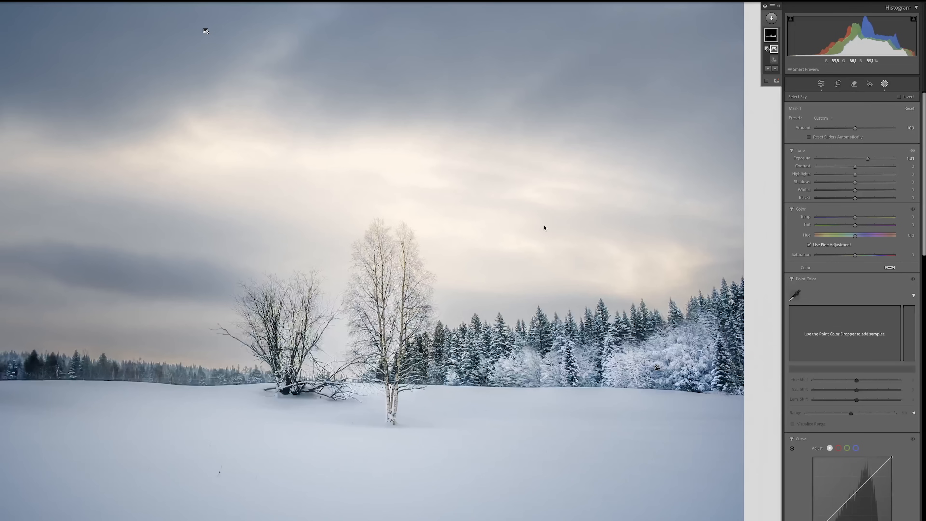
key("ctrl+z")
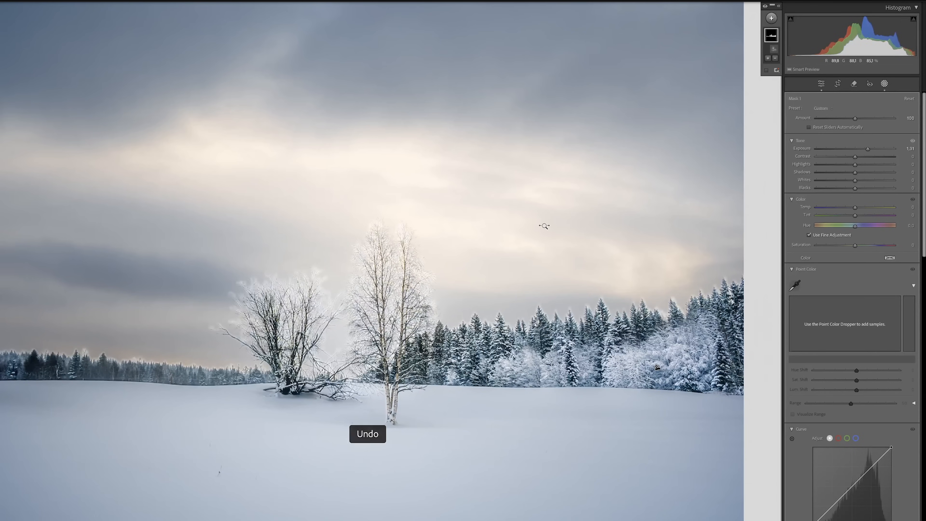
key("ctrl+shift+z")
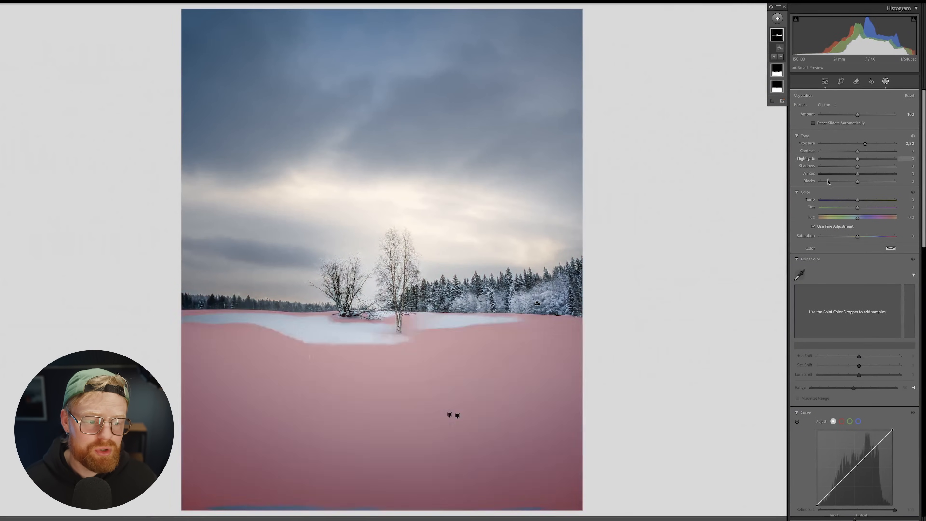
left_click_drag(864, 143, 861, 145)
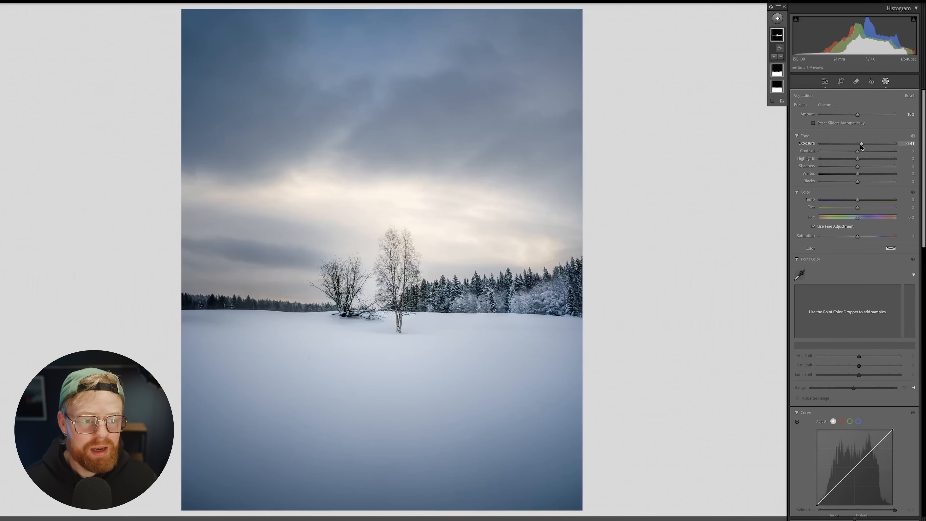
left_click(777, 19)
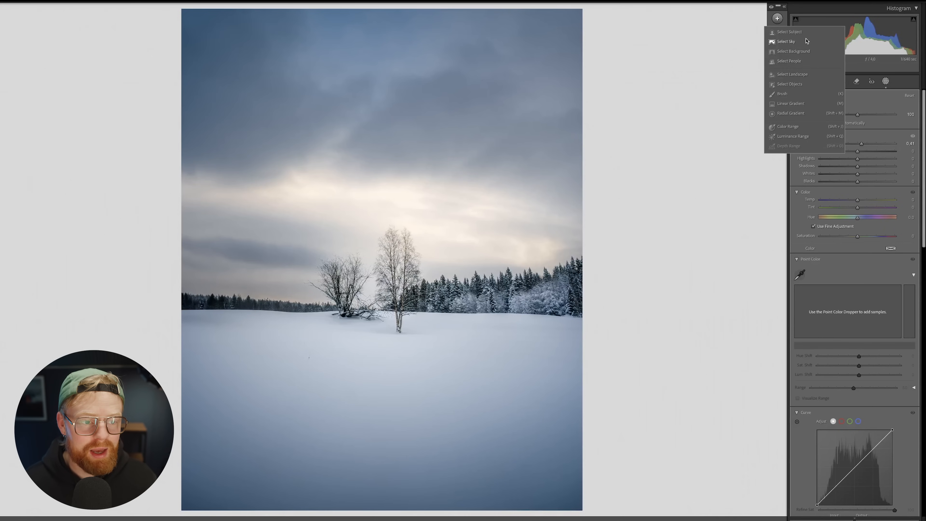
Step: Select the Natural Ground mask over the snow and raise its Exposure slightly to about 0.18
left_click(761, 56)
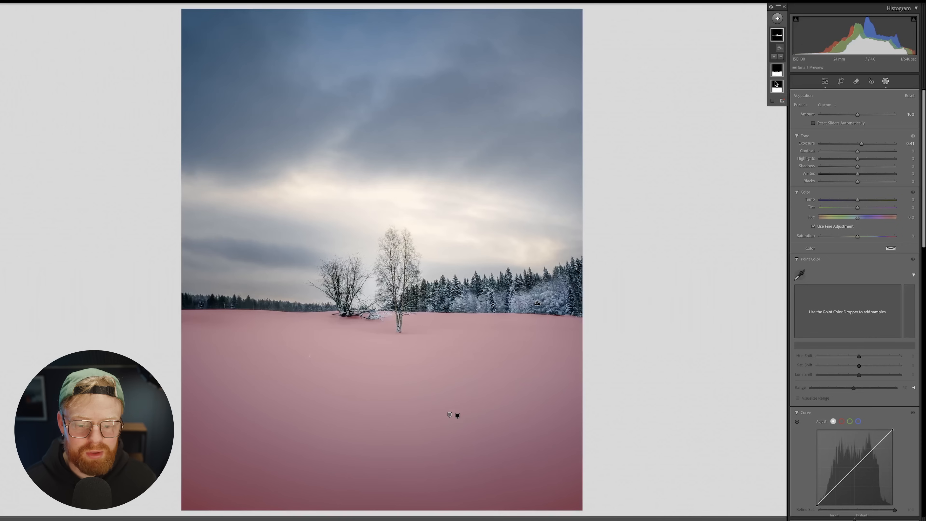
left_click(775, 85)
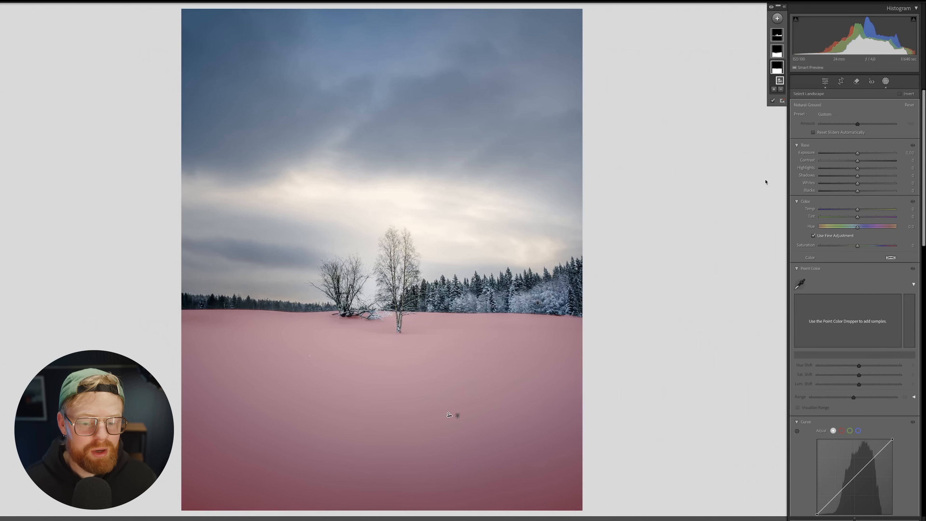
left_click_drag(857, 153, 860, 161)
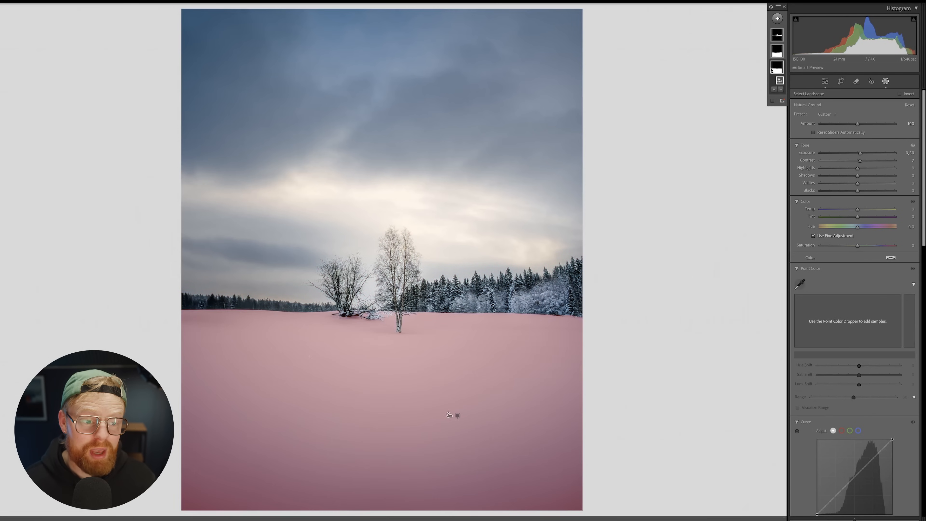
Step: Add a smaller brush to the Natural Ground mask and paint the right treeline up to the birch
left_click(774, 89)
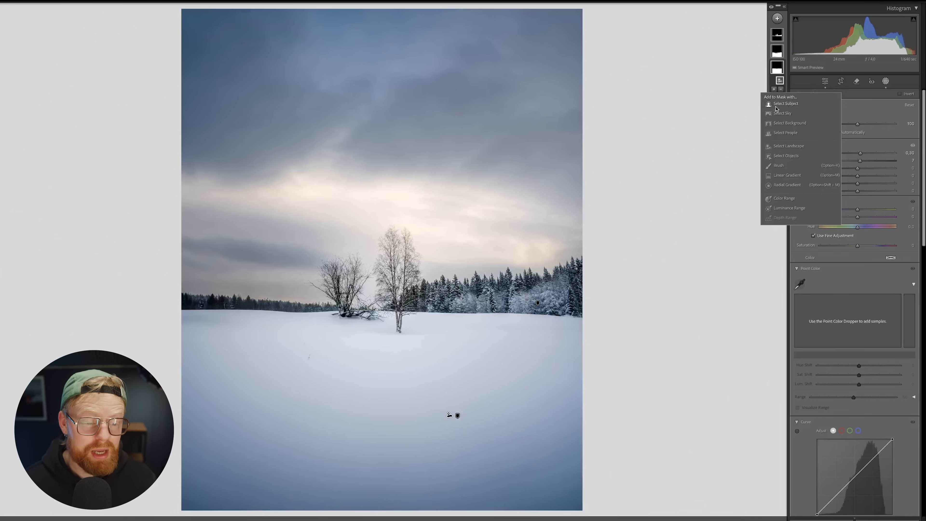
left_click(777, 165)
scroll(539, 291, "down", 10)
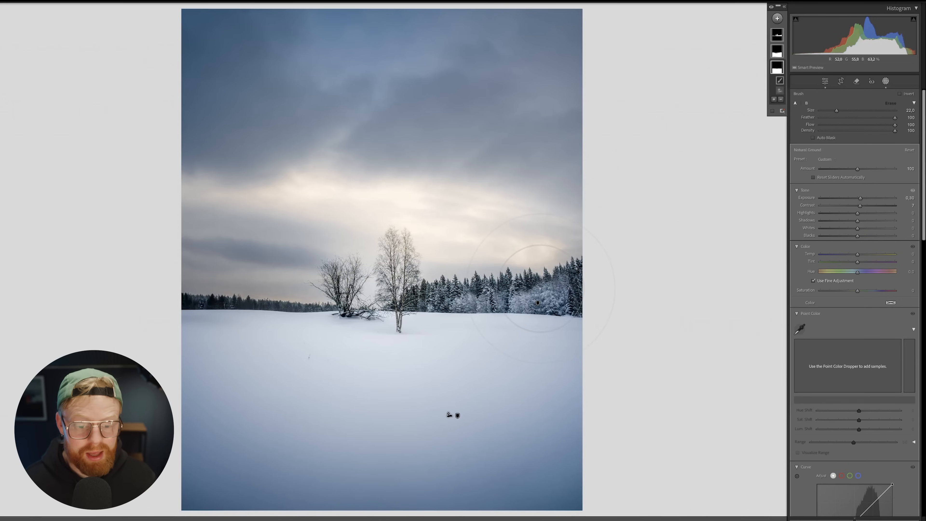
key("o")
left_click_drag(501, 317, 577, 311)
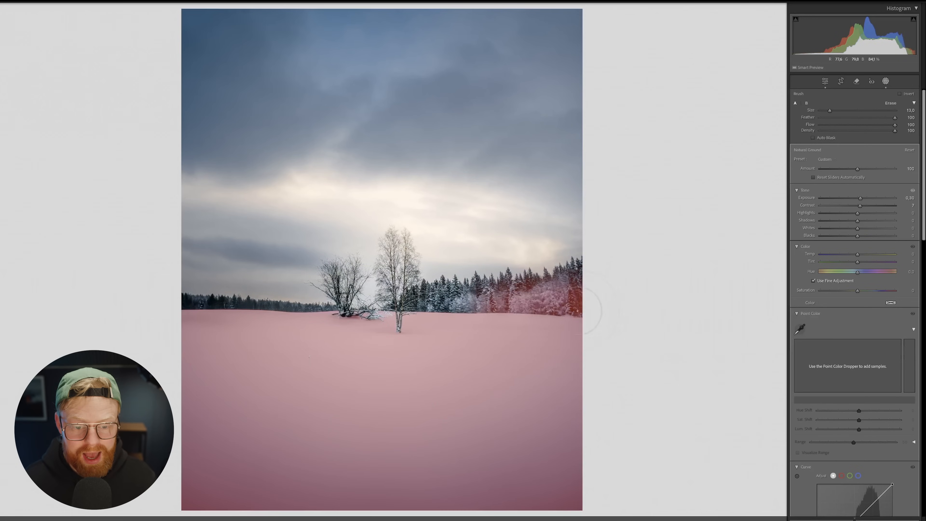
mouse_move(462, 324)
left_mouse_down()
mouse_move(436, 316)
mouse_move(566, 318)
left_mouse_up()
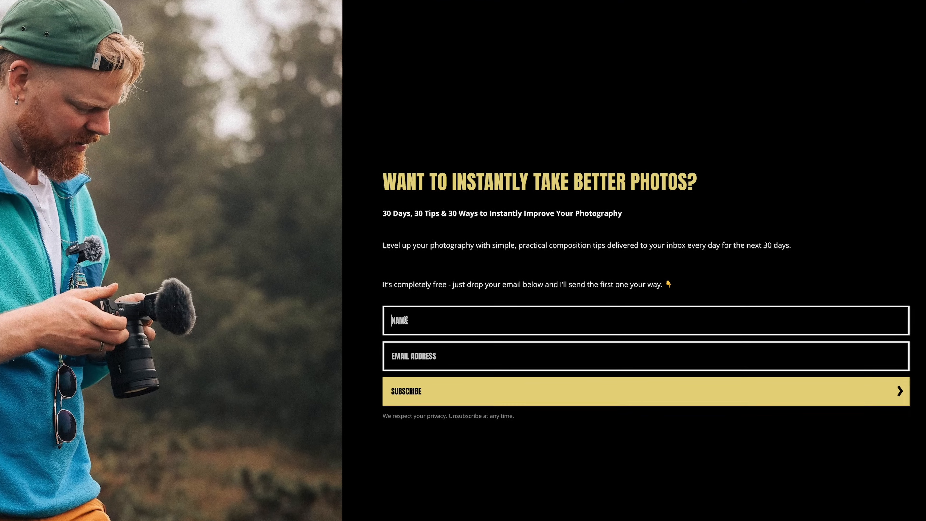
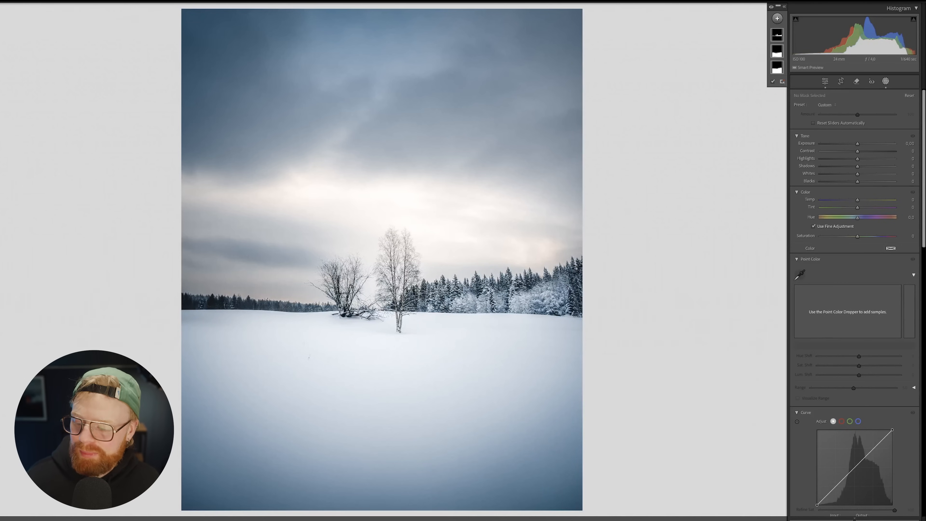
Step: Toggle the before/after view on the winter photo, then on the mountain river photo
key("backslash")
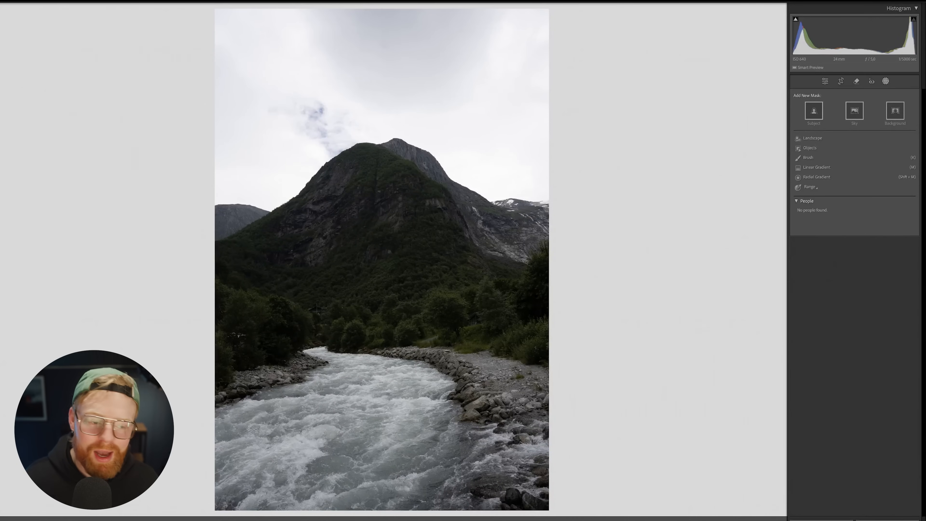
key("backslash")
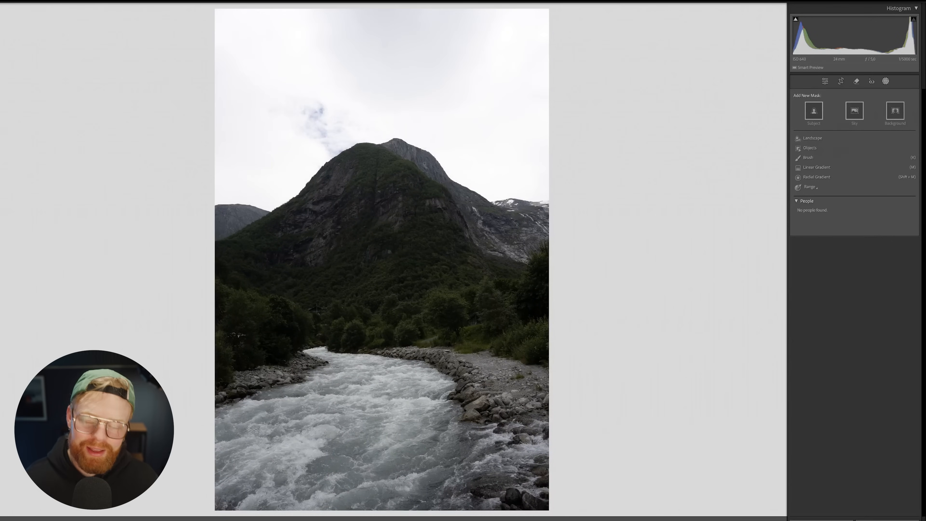
key("backslash")
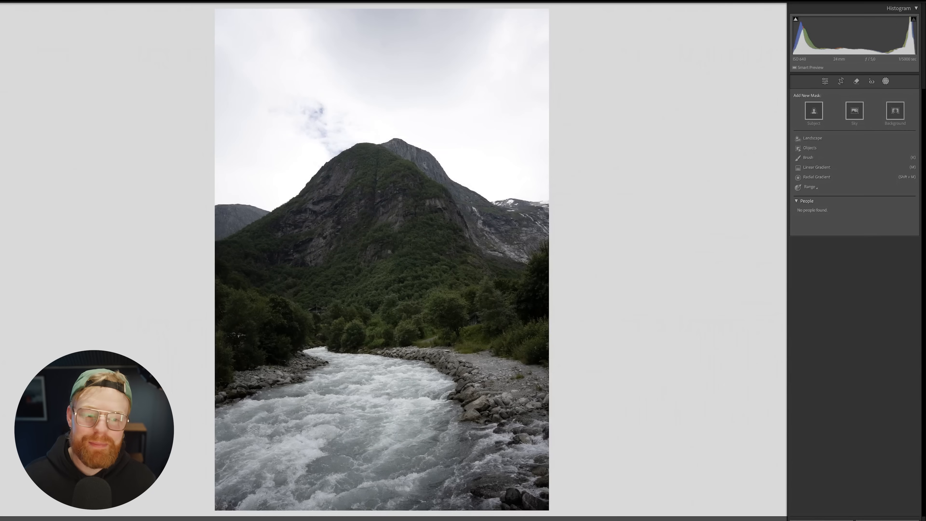
key("backslash")
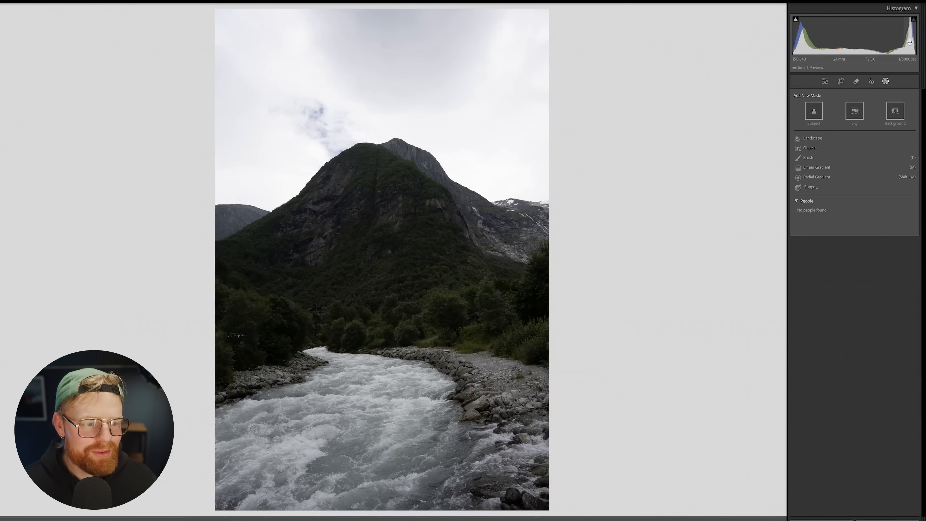
Step: On the river photo, create separate Landscape masks for Mountains, Water and Natural Ground
left_click(886, 81)
left_click(886, 81)
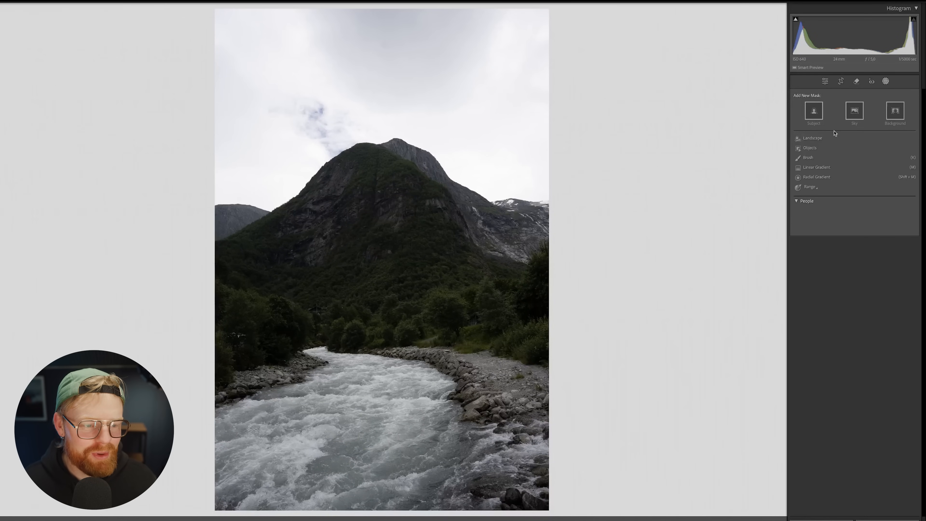
left_click(819, 141)
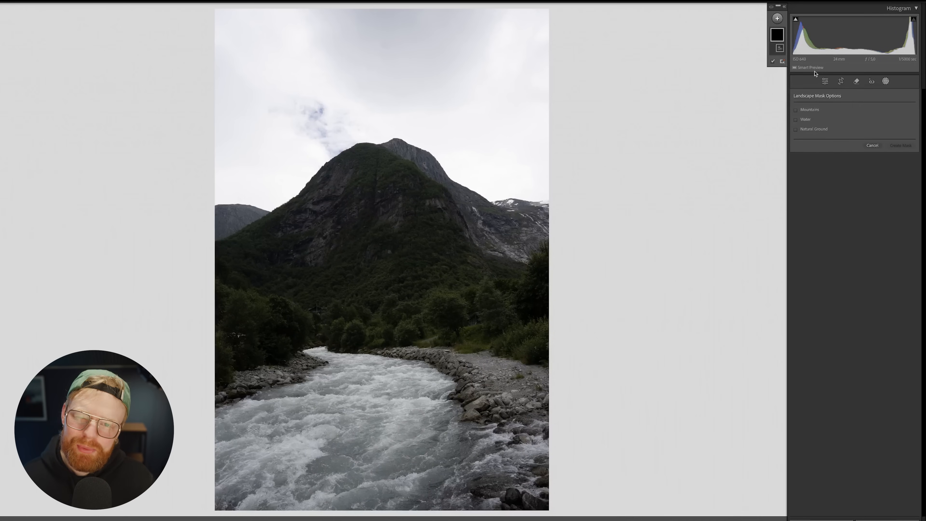
left_click(815, 111)
left_click(805, 119)
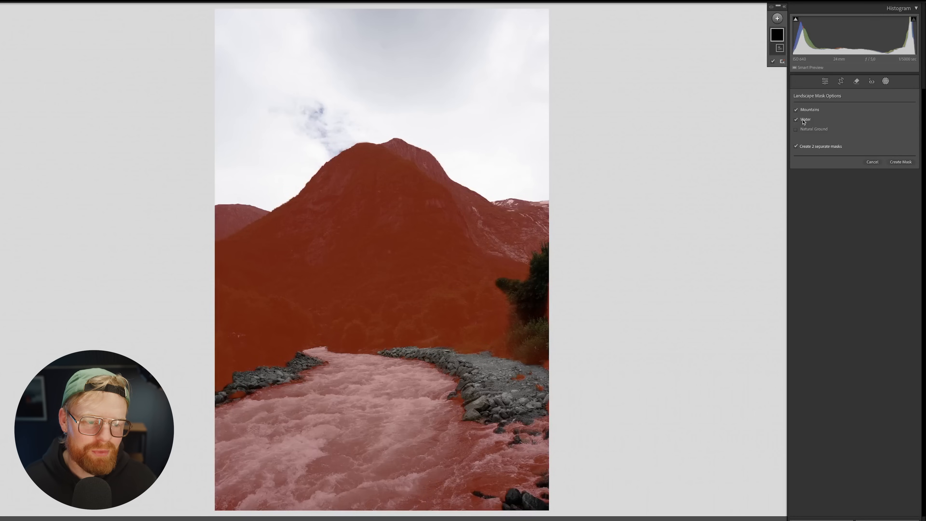
left_click(806, 130)
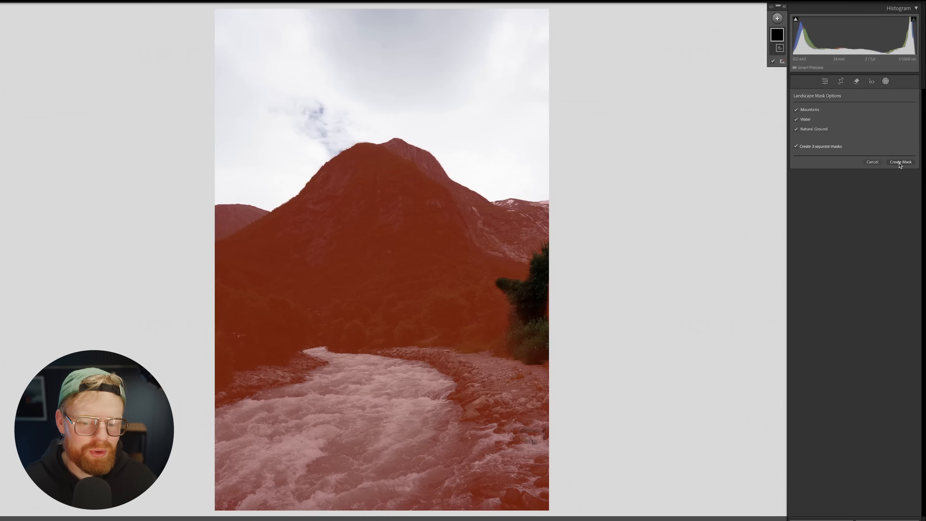
left_click(900, 162)
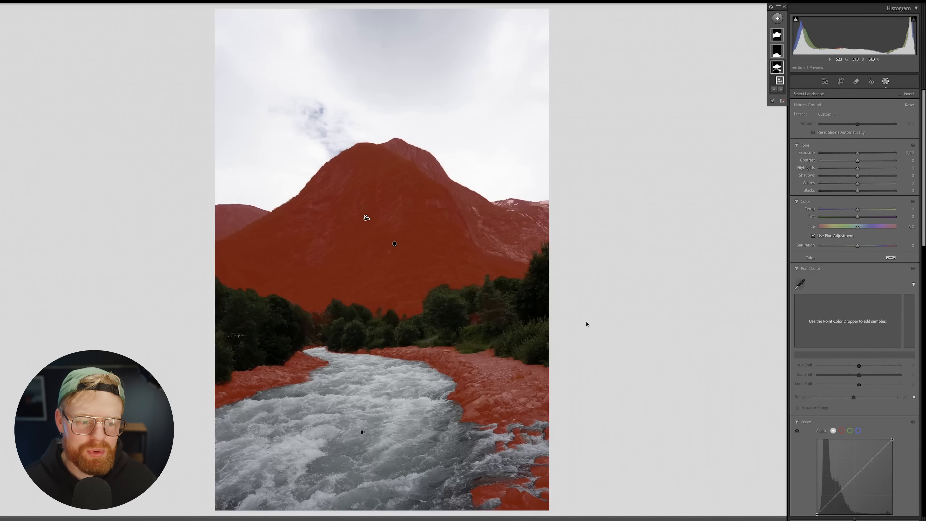
Step: Review the Water and Natural Ground masks, then select the Mountains mask
left_click(777, 52)
left_click(777, 87)
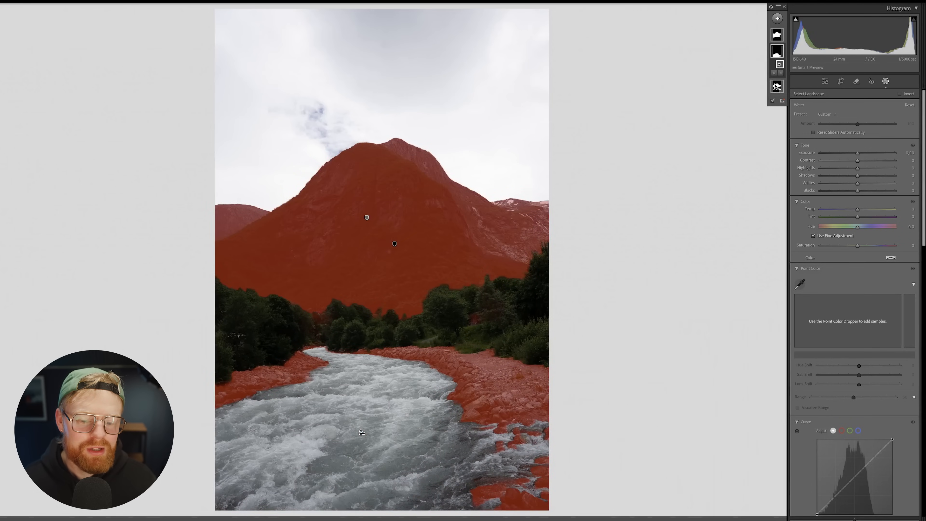
left_click(774, 35)
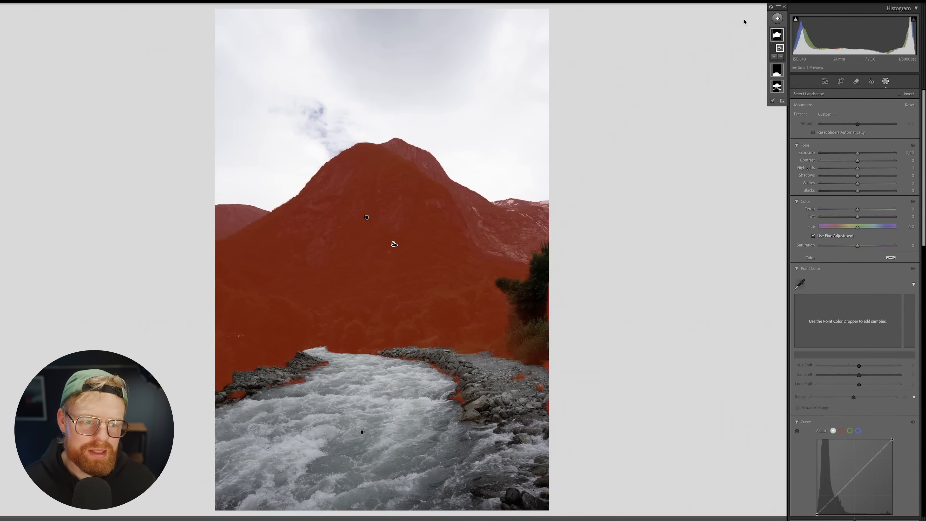
Step: Add a brush to the Mountains mask that covers the right-hand trees
left_click(774, 56)
left_click(769, 124)
scroll(507, 286, "down", 1)
mouse_move(510, 290)
left_mouse_down()
mouse_move(572, 286)
mouse_move(518, 263)
mouse_move(562, 301)
mouse_move(544, 344)
mouse_move(547, 335)
mouse_move(350, 310)
mouse_move(394, 271)
left_mouse_up()
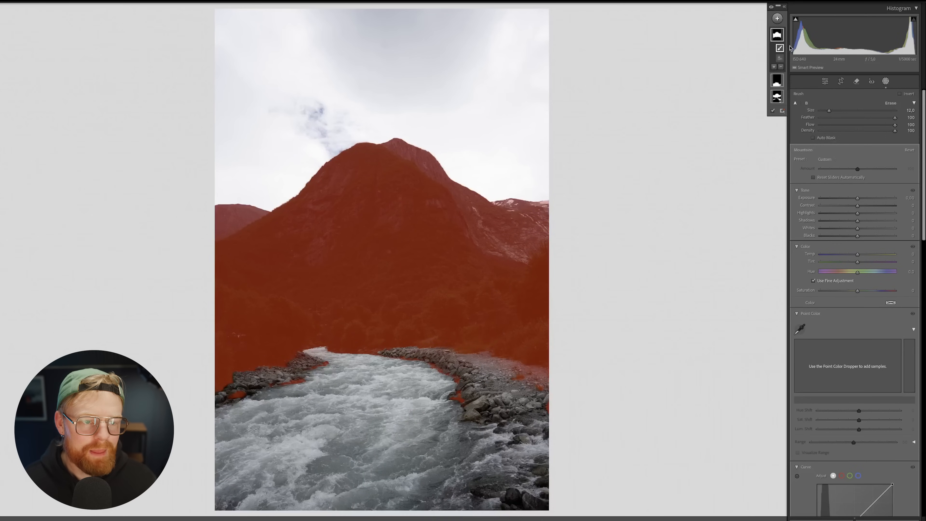
Step: Subtract the sky from the Mountains mask and raise its exposure to 0.59
left_click(780, 67)
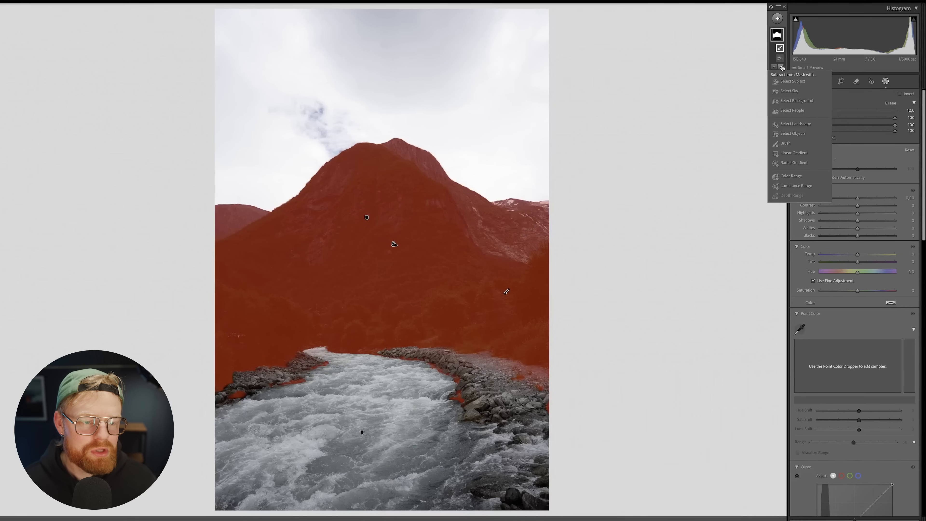
left_click(798, 91)
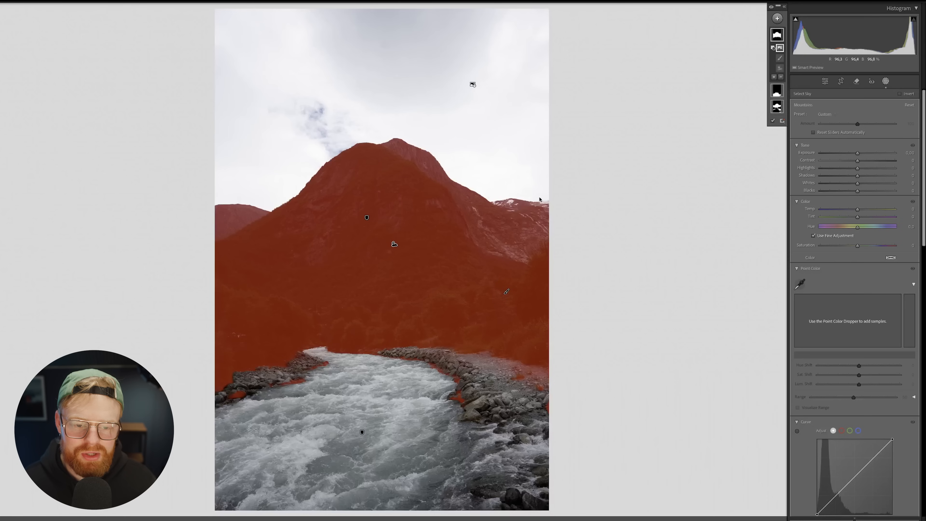
mouse_move(858, 154)
left_mouse_down()
mouse_move(867, 176)
mouse_move(859, 183)
mouse_move(868, 186)
mouse_move(863, 163)
left_mouse_up()
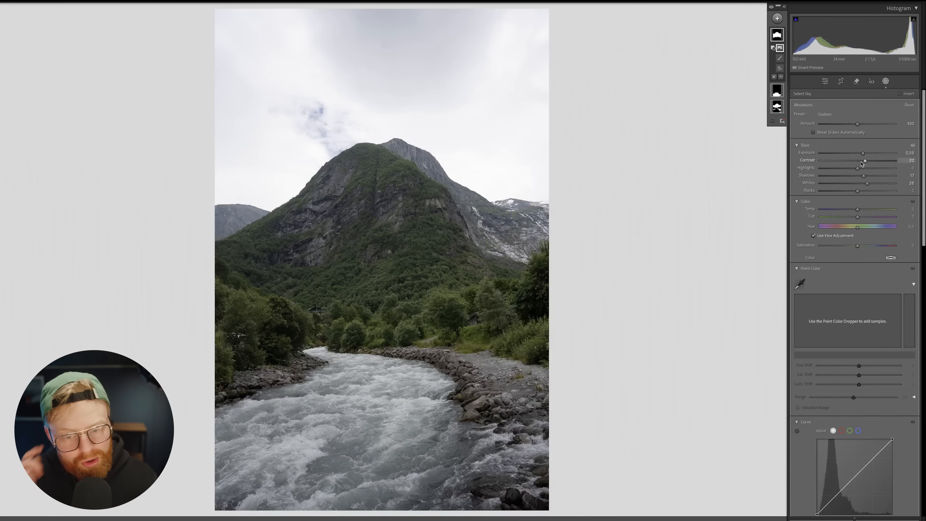
Step: Toggle the Mountains mask adjustments off and on to compare
left_click(771, 7)
left_click(770, 8)
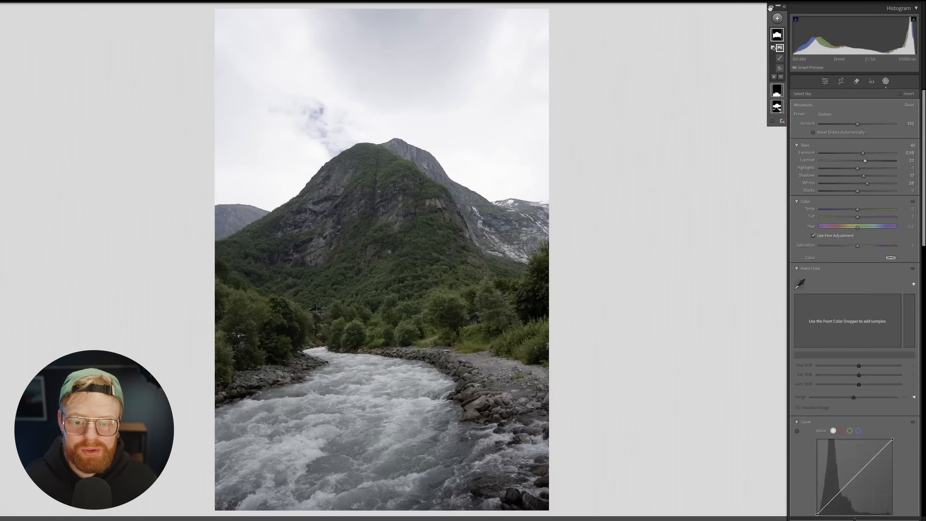
left_click(777, 18)
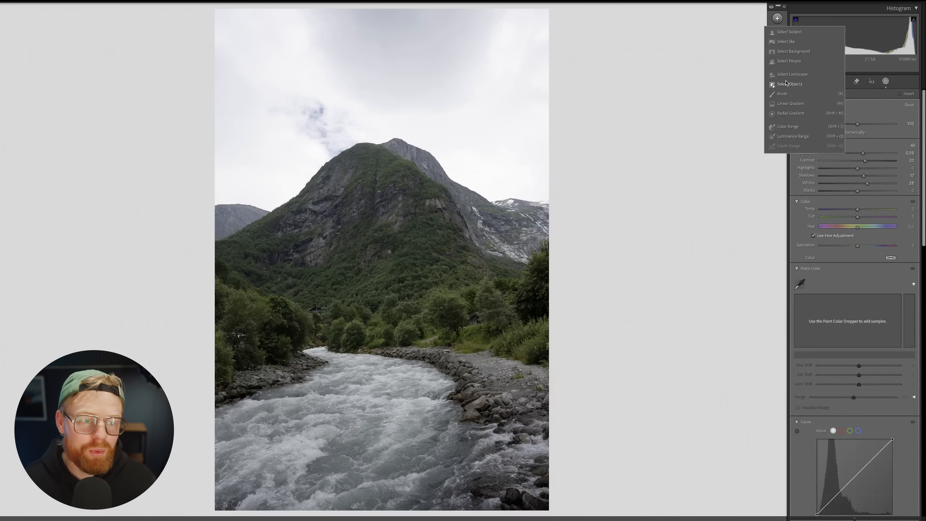
Step: Add a Select Sky mask, raise Dehaze and pull Highlights down to darken the clouds
left_click(791, 41)
scroll(856, 182, "down", 5)
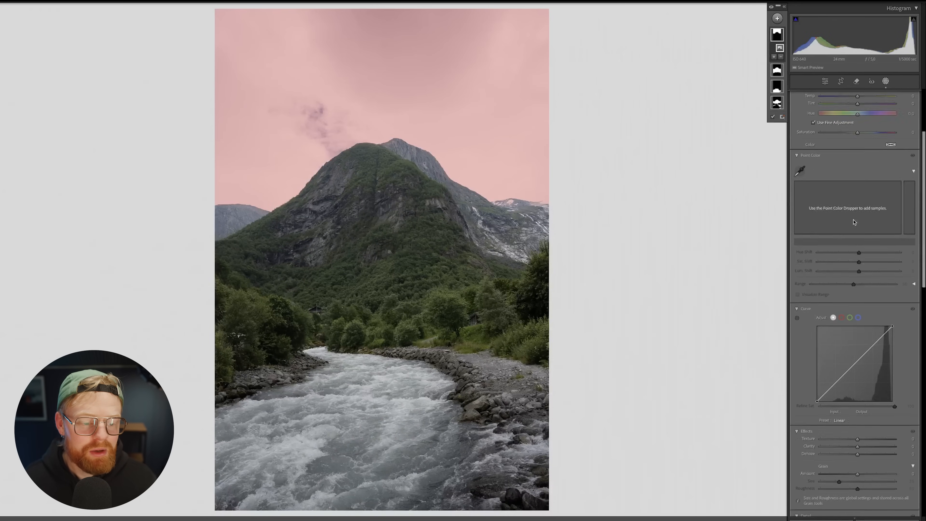
left_click_drag(857, 392, 871, 393)
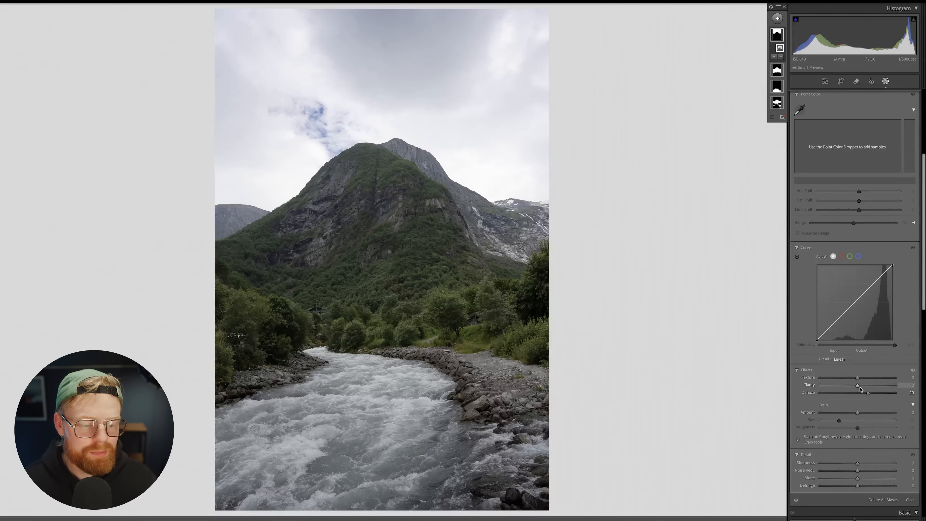
scroll(864, 392, "up", 5)
left_click_drag(844, 168, 859, 184)
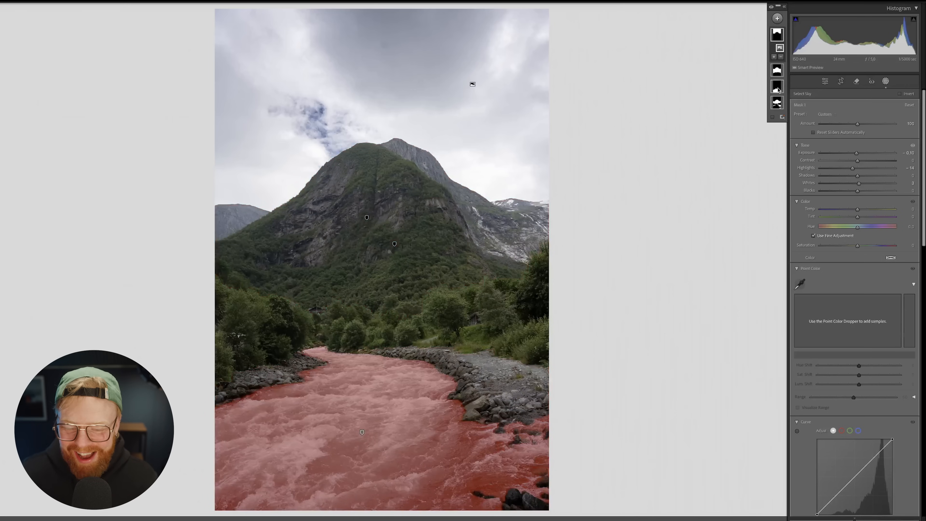
Step: On the Water mask, raise Whites to about 15 to brighten the rushing river
left_click(778, 90)
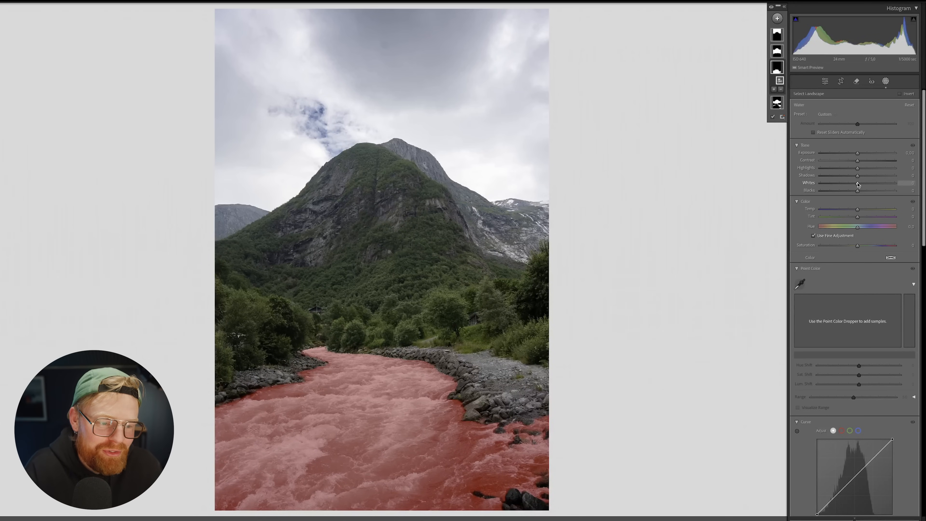
left_click_drag(857, 183, 857, 183)
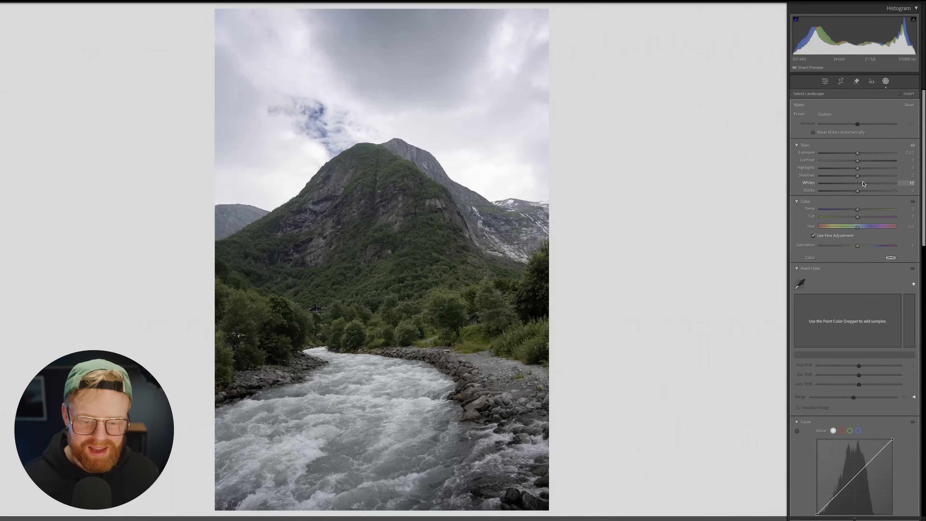
left_click_drag(862, 182, 863, 182)
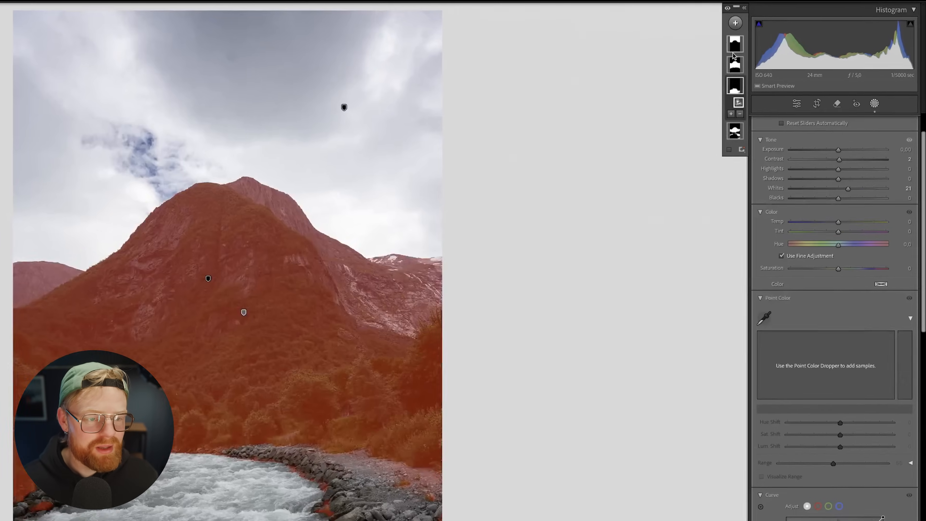
Step: On the mountain mask, set Whites to 29 and Contrast to 23
left_click(776, 35)
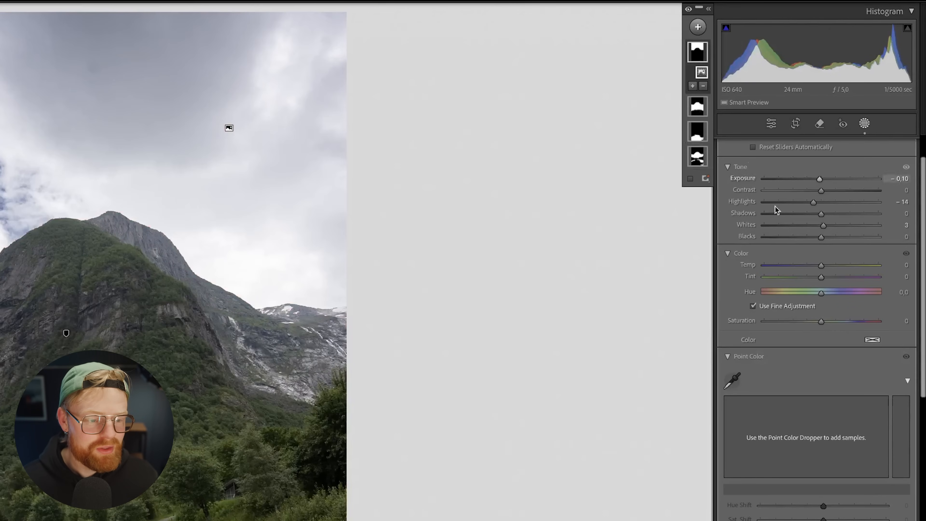
left_click(697, 106)
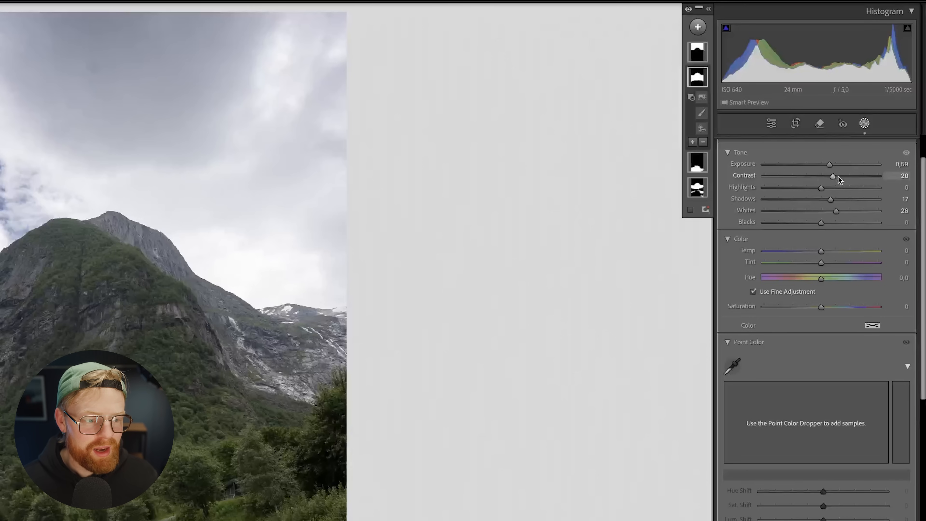
left_click_drag(836, 210, 838, 211)
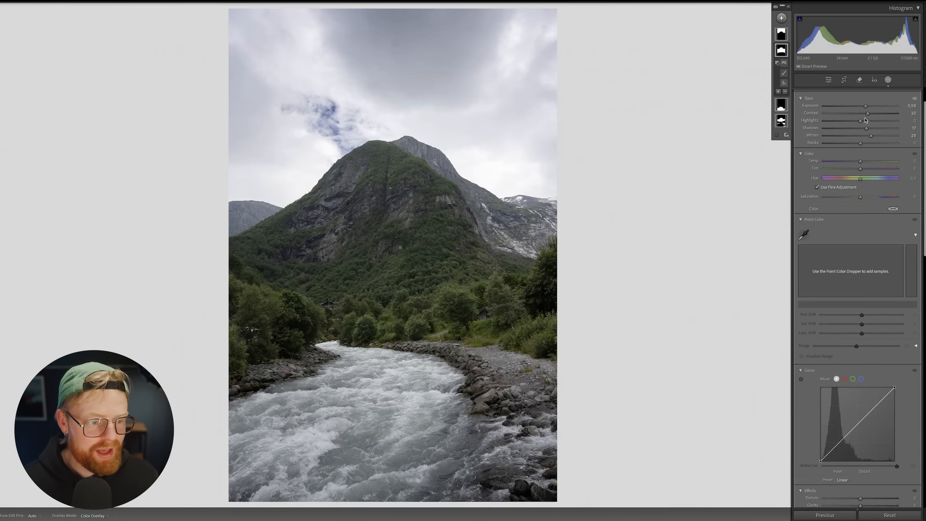
left_click_drag(832, 176, 833, 176)
left_click_drag(868, 116, 869, 115)
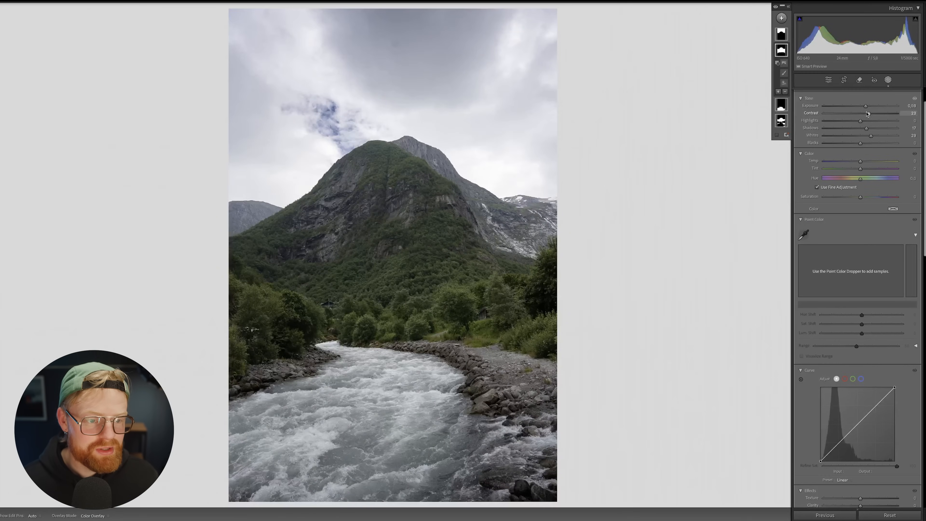
Step: Toggle the mask adjustments to compare, then advance to the cherry-blossom Skytree photo
left_click(782, 124)
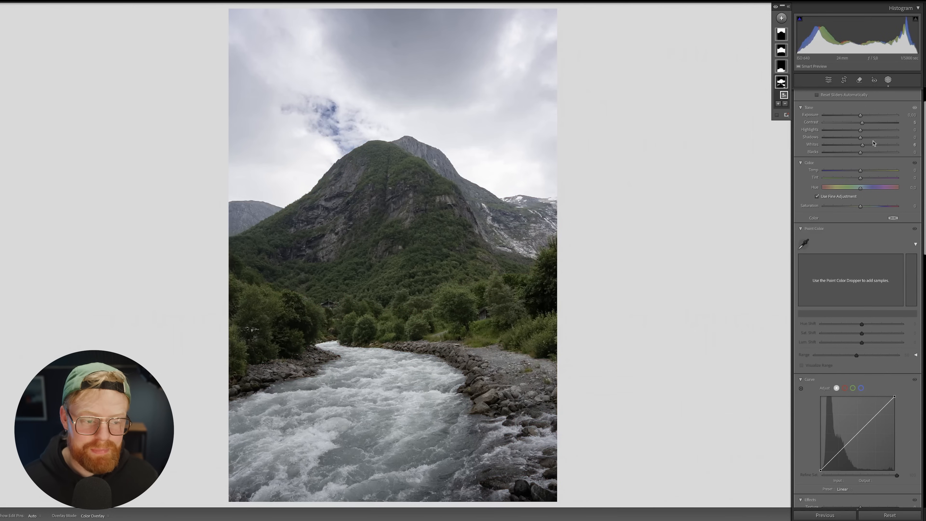
left_click(776, 7)
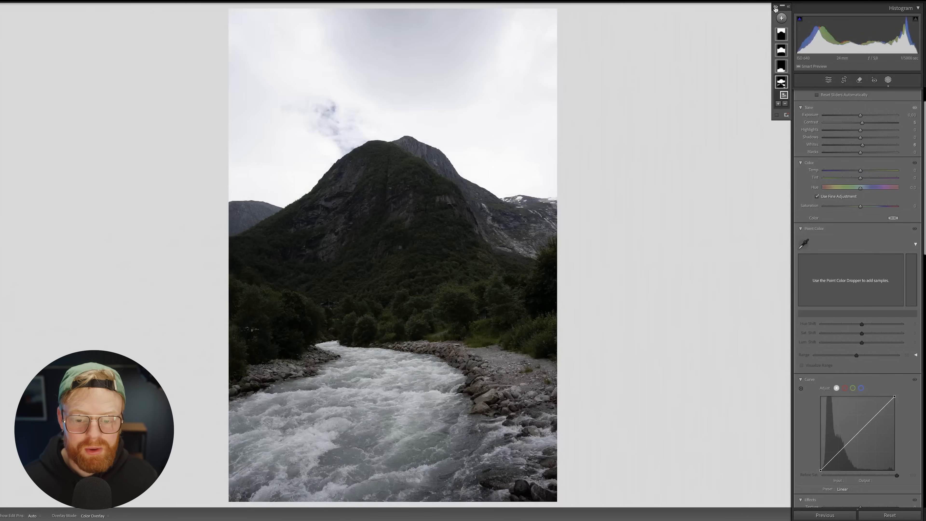
left_click(776, 7)
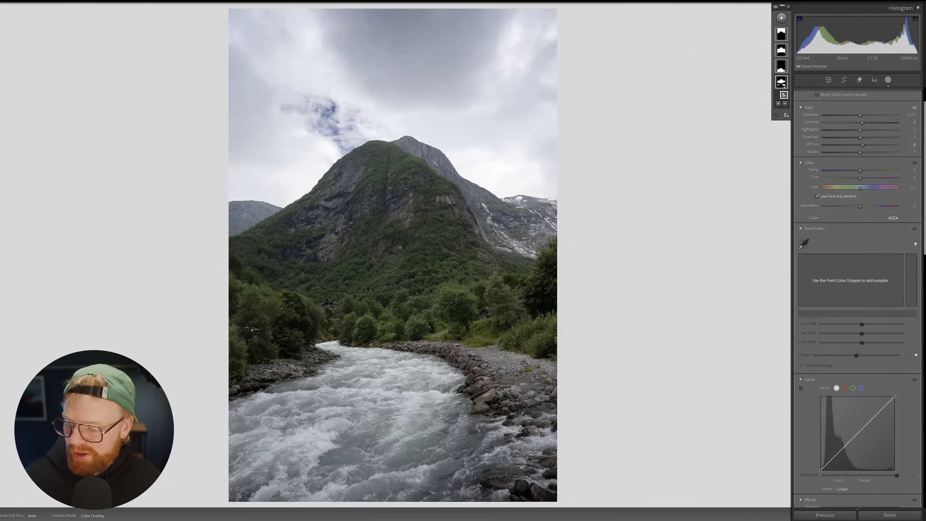
key("Right")
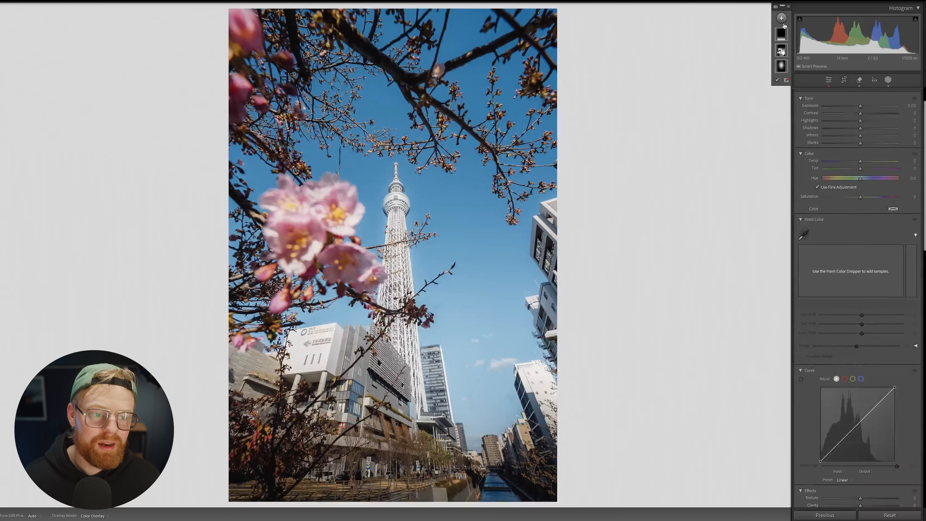
Step: Try the Landscape and Brush new-mask options on the Skytree photo
left_click(782, 19)
left_click(809, 76)
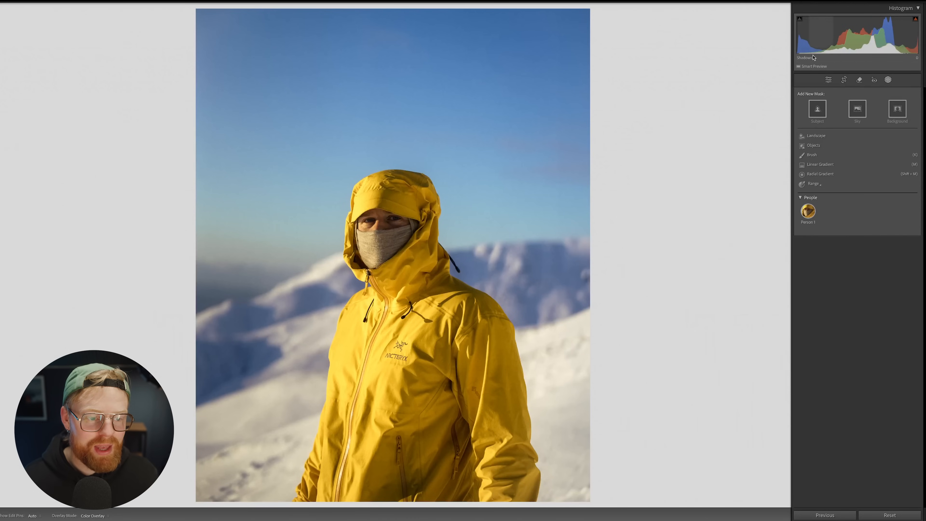
left_click(819, 156)
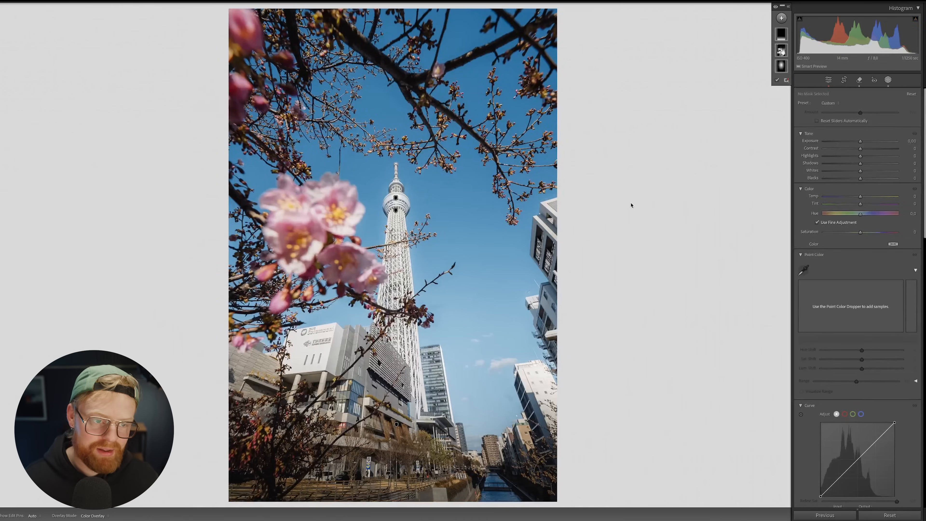
left_click(781, 18)
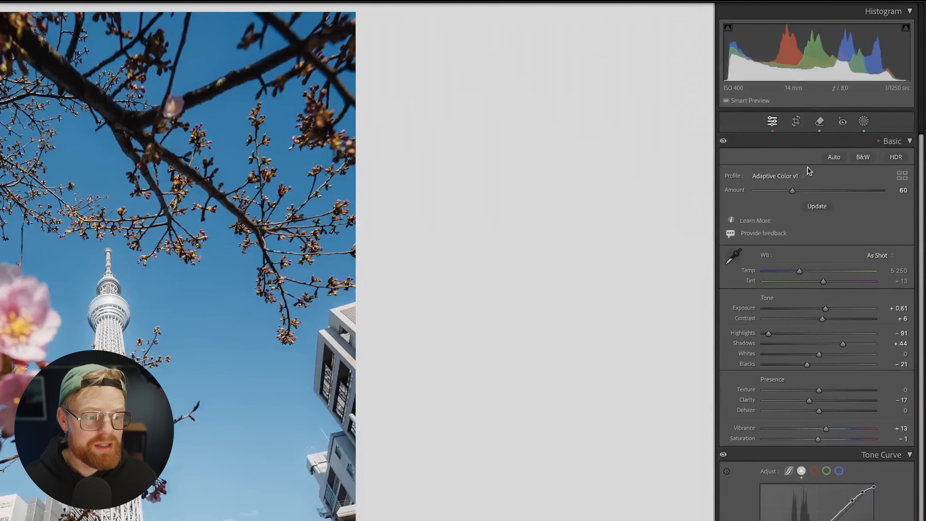
Step: Reapply the Adaptive Color profile, undo to restore amount 60, and return to Masking
left_click(802, 176)
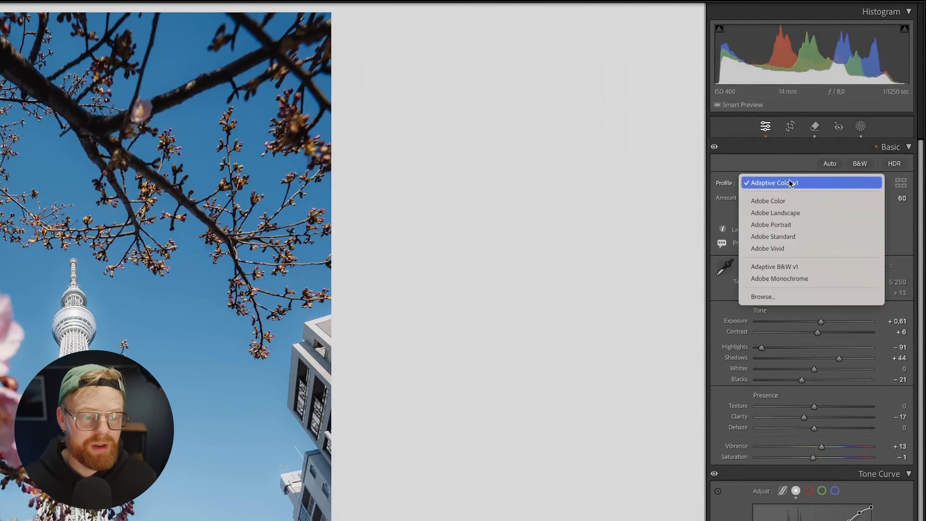
left_click(803, 176)
key("ctrl+z")
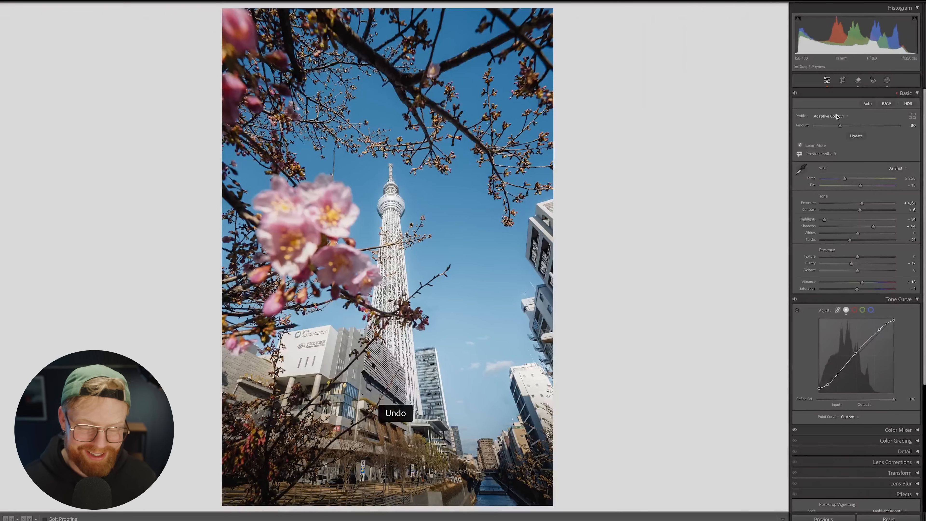
left_click(886, 80)
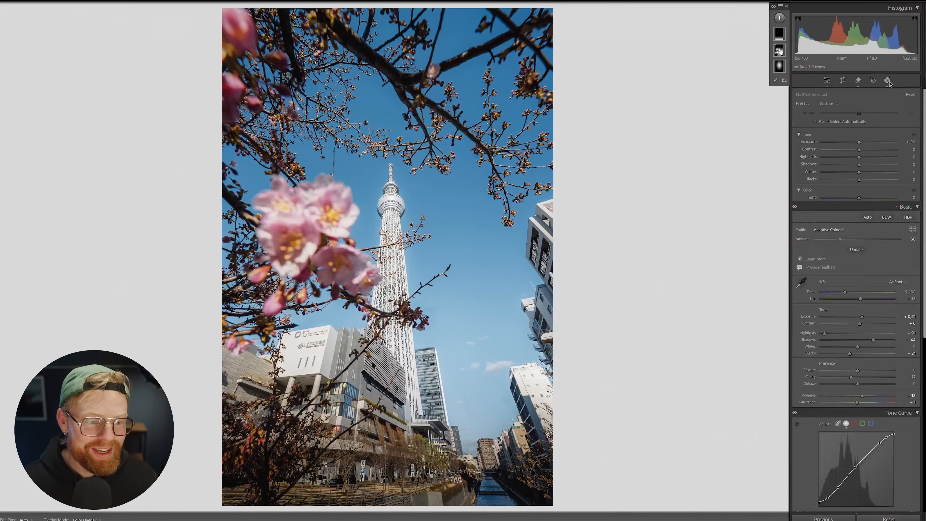
Step: Create an Architecture landscape mask and raise its contrast slightly
left_click(779, 22)
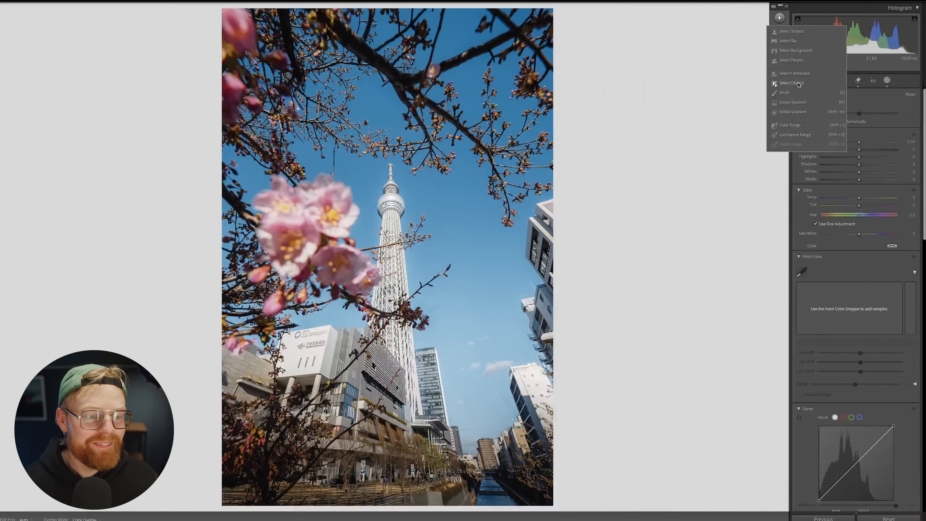
left_click(796, 73)
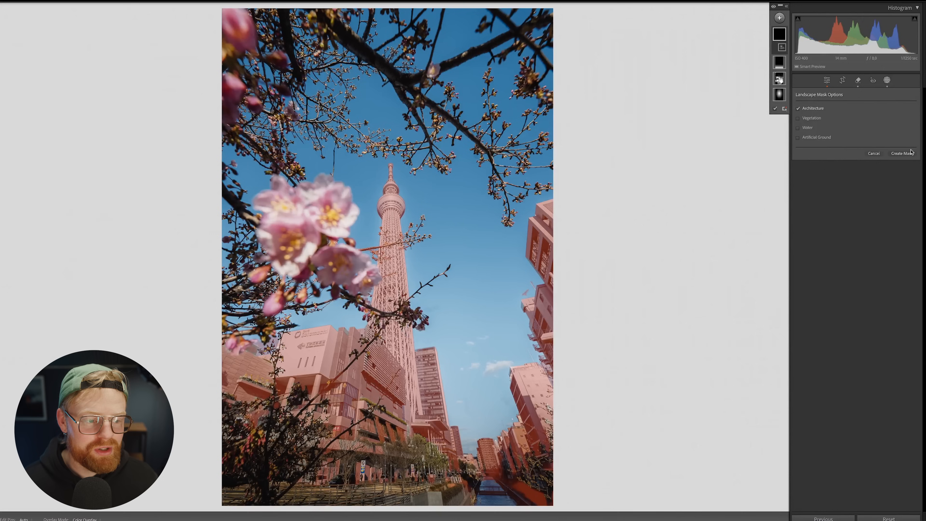
left_click(906, 154)
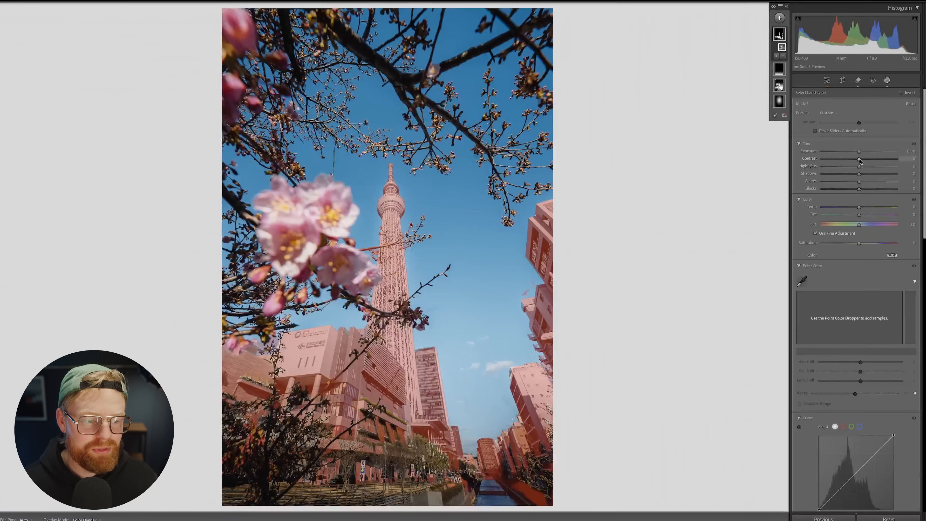
left_click_drag(858, 161, 860, 161)
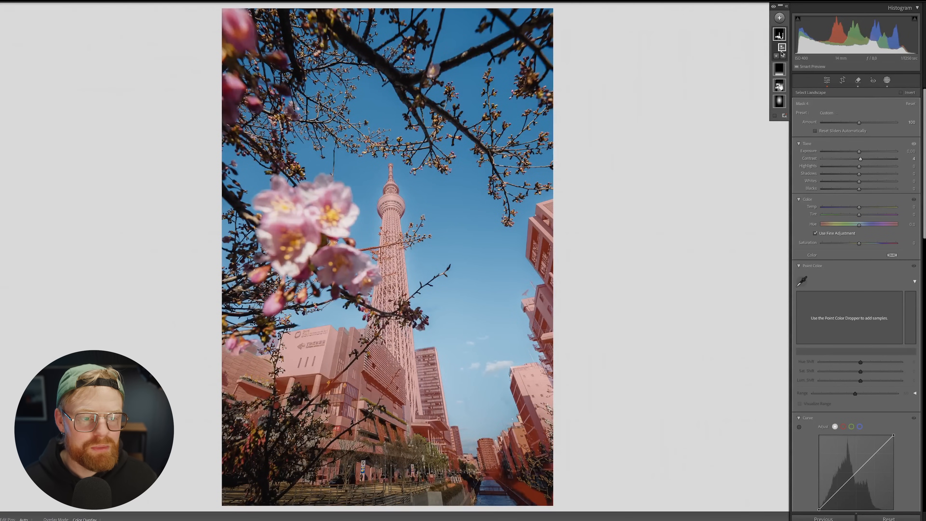
Step: Subtract Vegetation from the Architecture mask and nudge its exposure
left_click(782, 55)
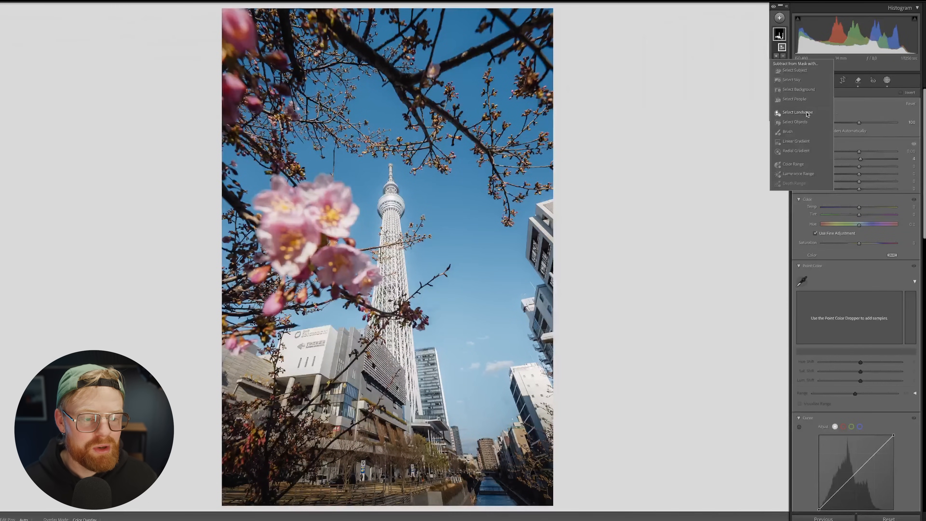
left_click(797, 112)
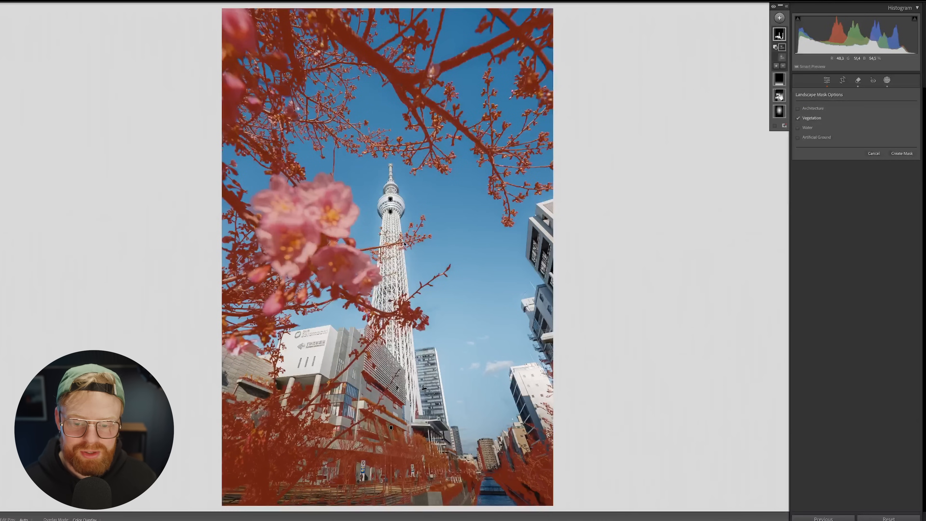
left_click(902, 153)
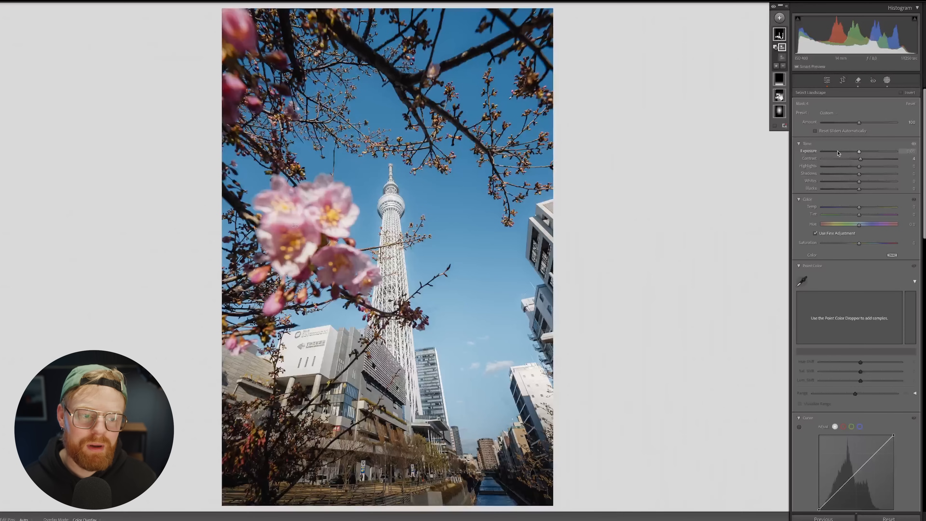
mouse_move(779, 35)
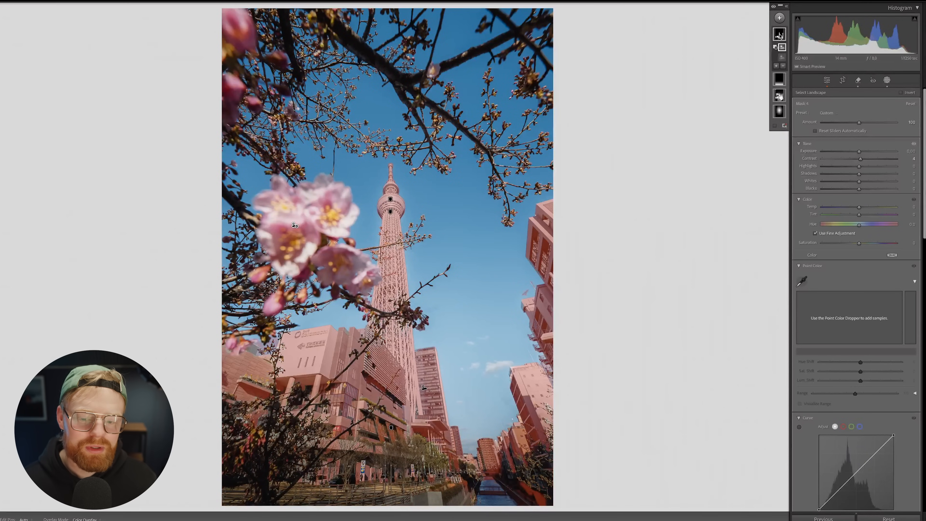
left_click_drag(858, 142, 861, 172)
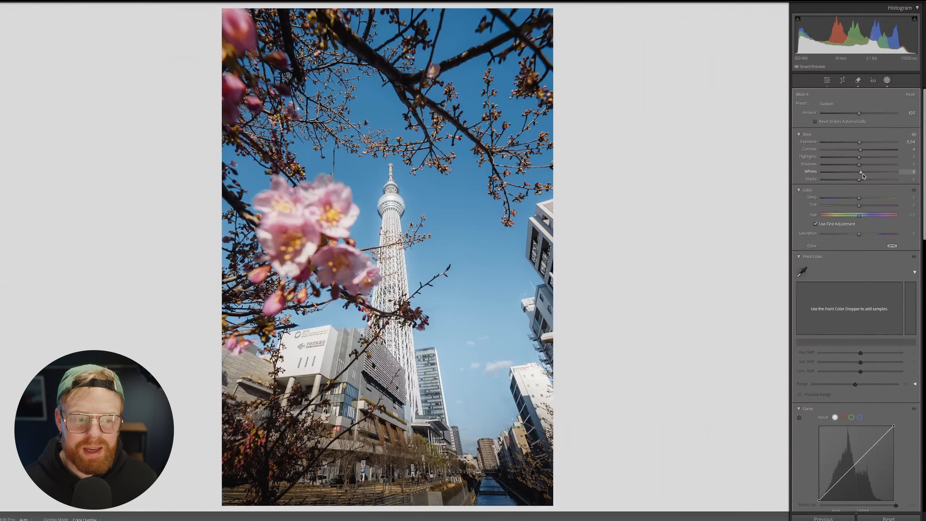
left_click(779, 18)
left_click(799, 73)
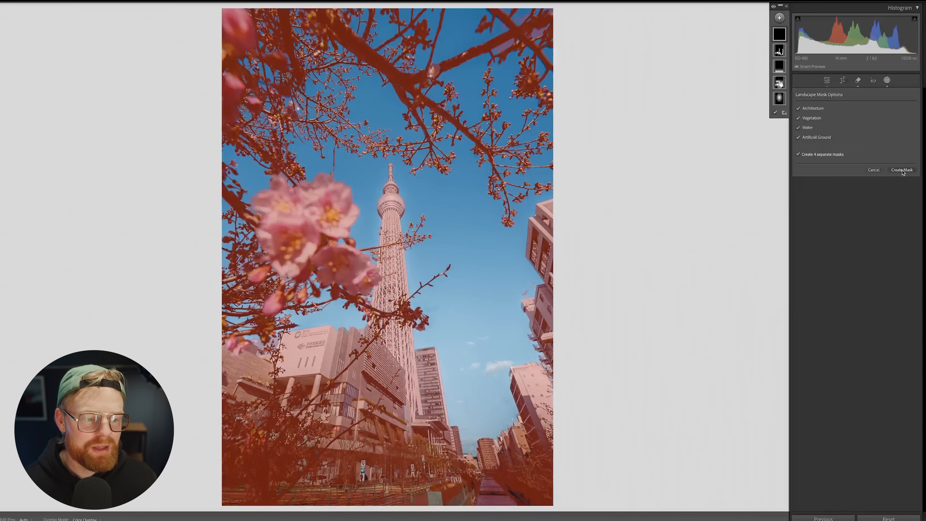
Step: Create four separate landscape masks and lift the Vegetation mask's shadows to about 37
left_click(902, 170)
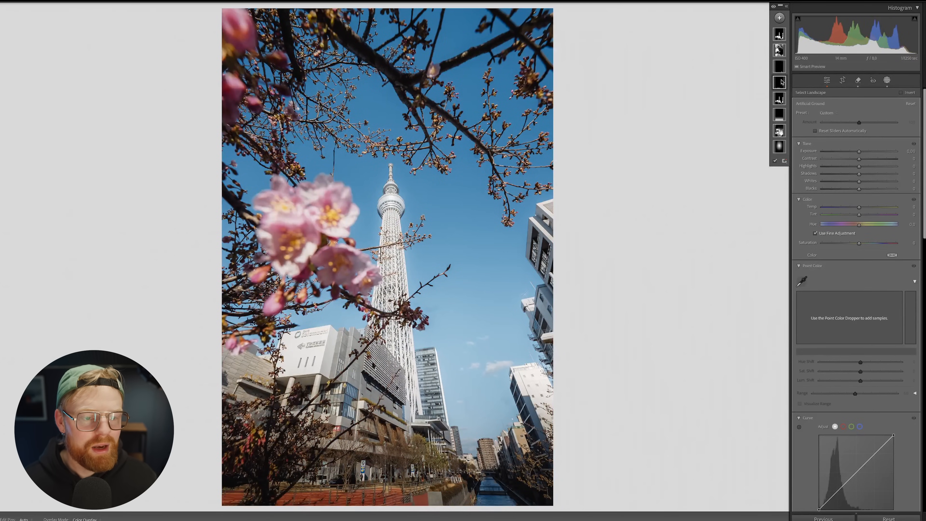
left_click(779, 53)
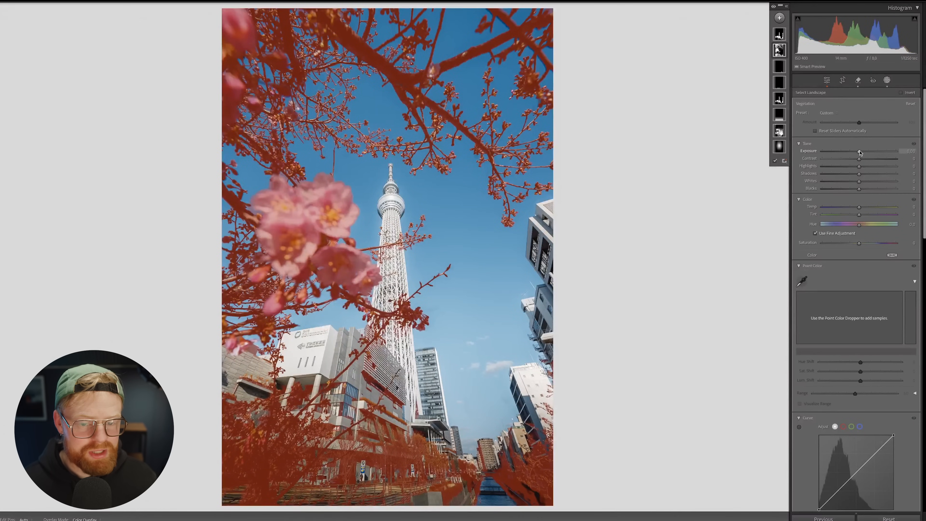
mouse_move(871, 176)
left_mouse_down()
mouse_move(891, 174)
mouse_move(842, 172)
mouse_move(873, 180)
left_mouse_up()
Step: Brush areas out of the Architecture mask and set its Whites to 6
left_click(780, 34)
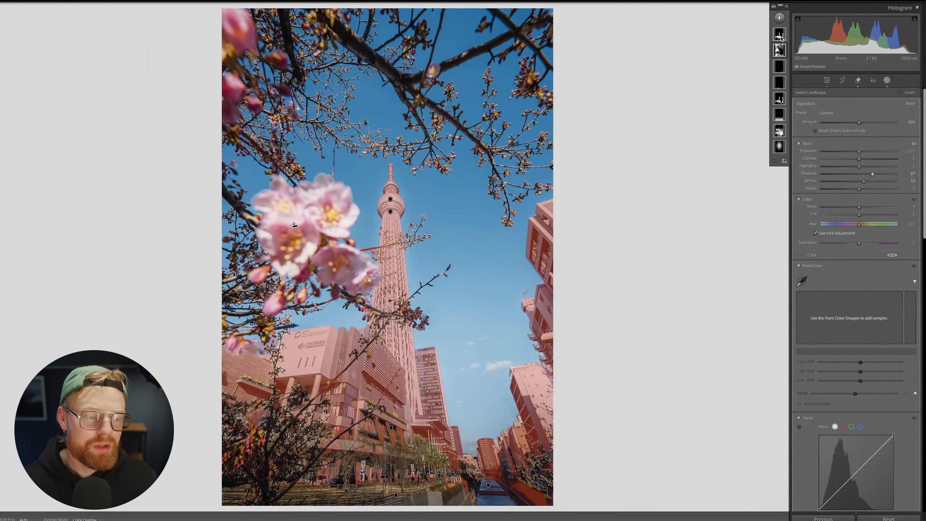
left_click(782, 34)
left_click(784, 55)
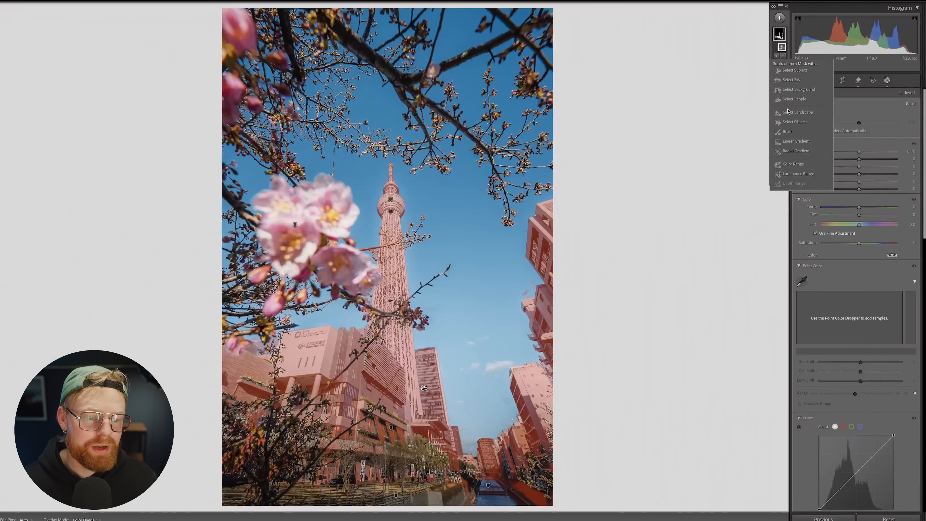
left_click(788, 131)
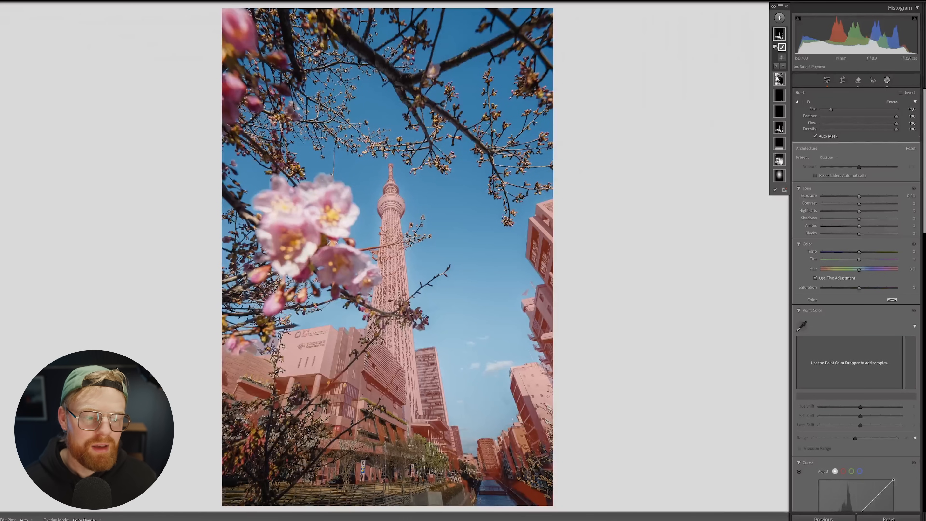
left_click(873, 226)
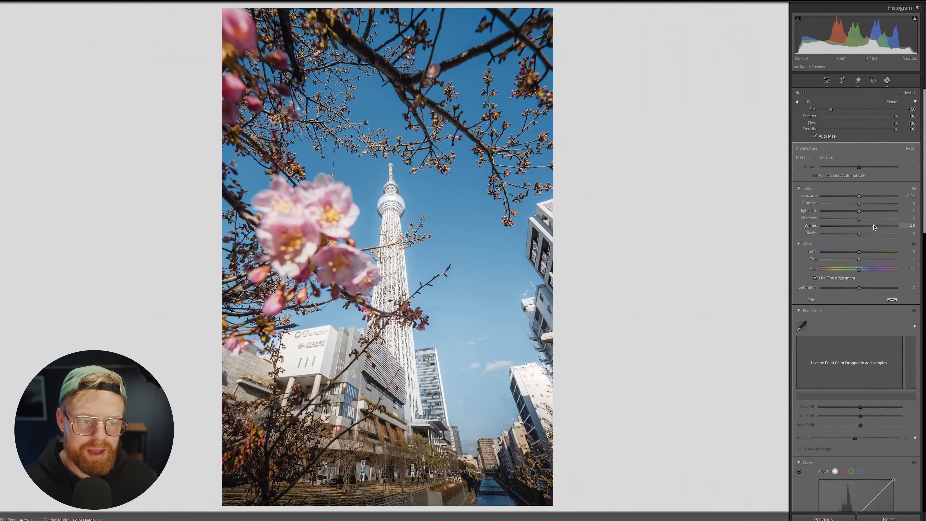
left_click_drag(875, 227, 860, 227)
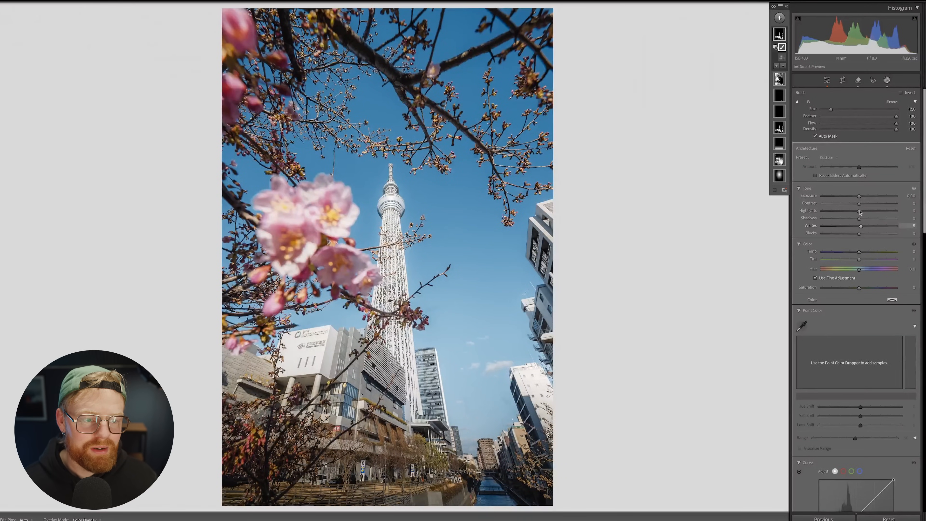
Step: Fine-tune highlights and contrast on the Vegetation mask
left_click(781, 83)
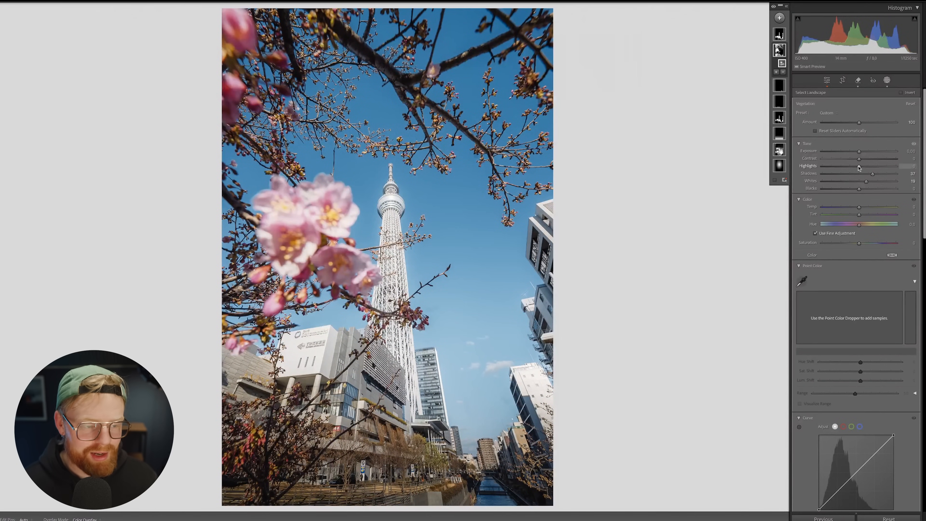
left_click_drag(859, 166, 860, 162)
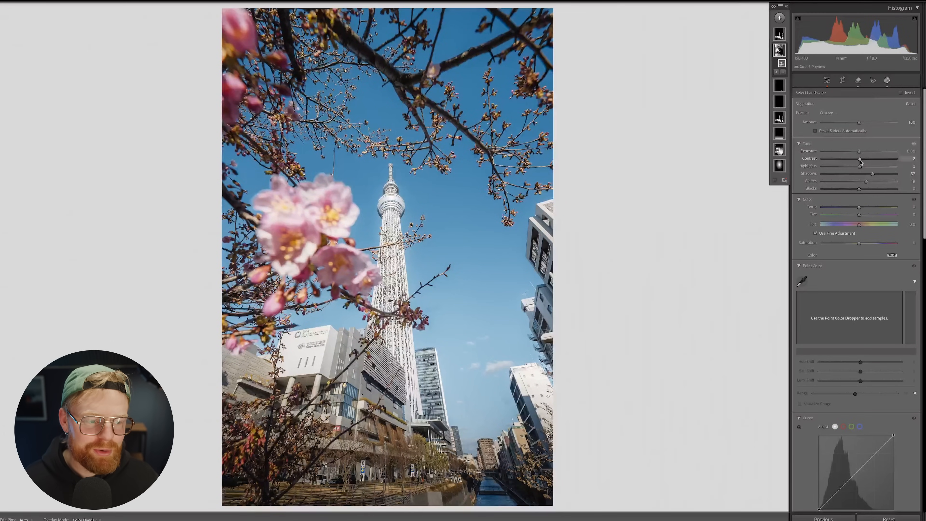
left_click_drag(860, 161, 860, 162)
left_click_drag(860, 161, 860, 161)
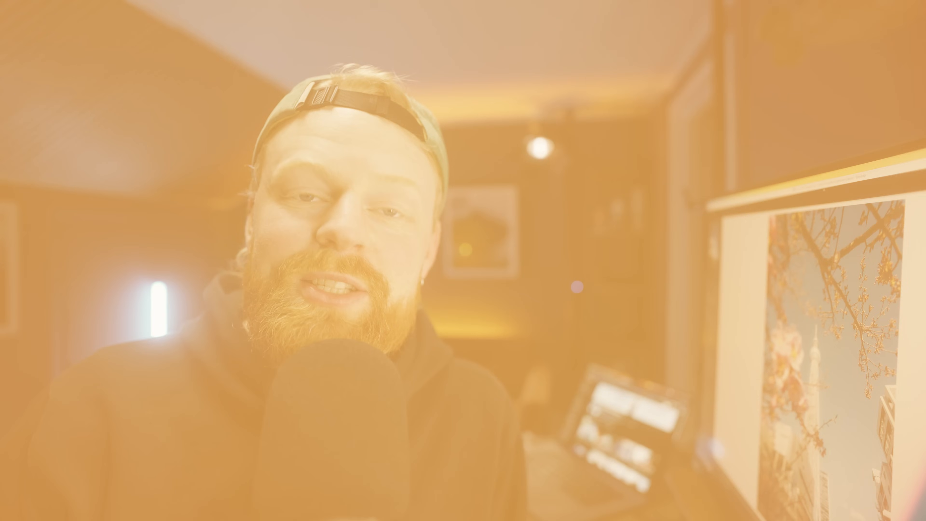